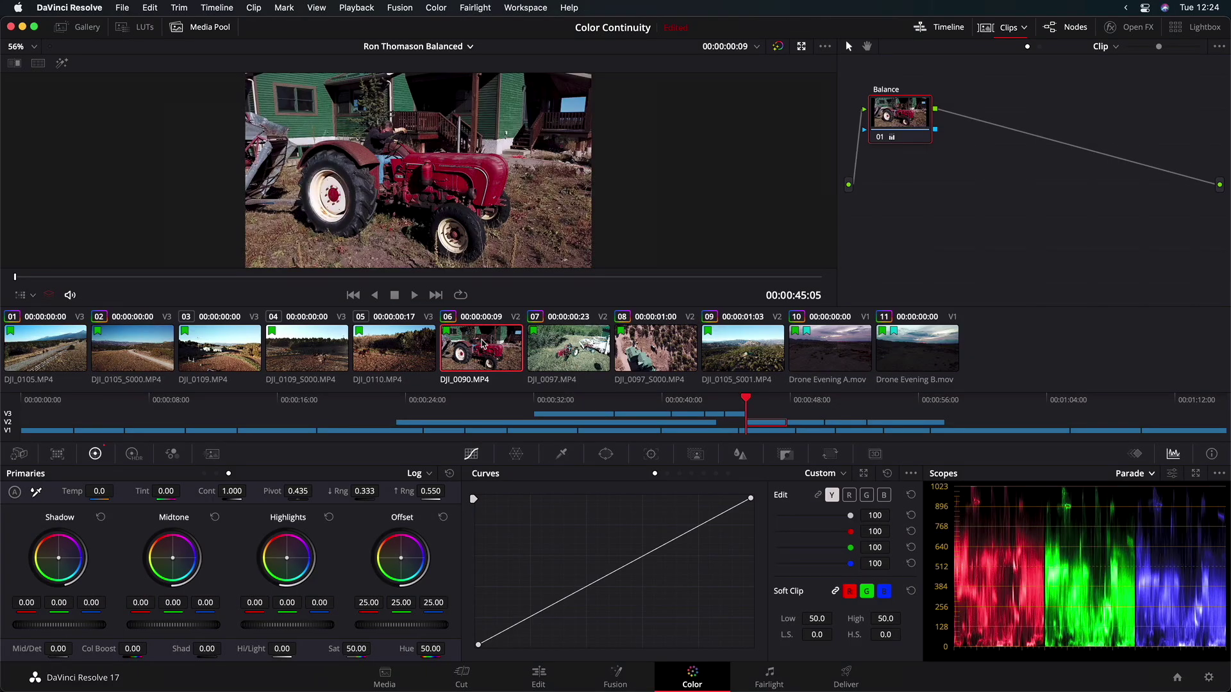
click(563, 344)
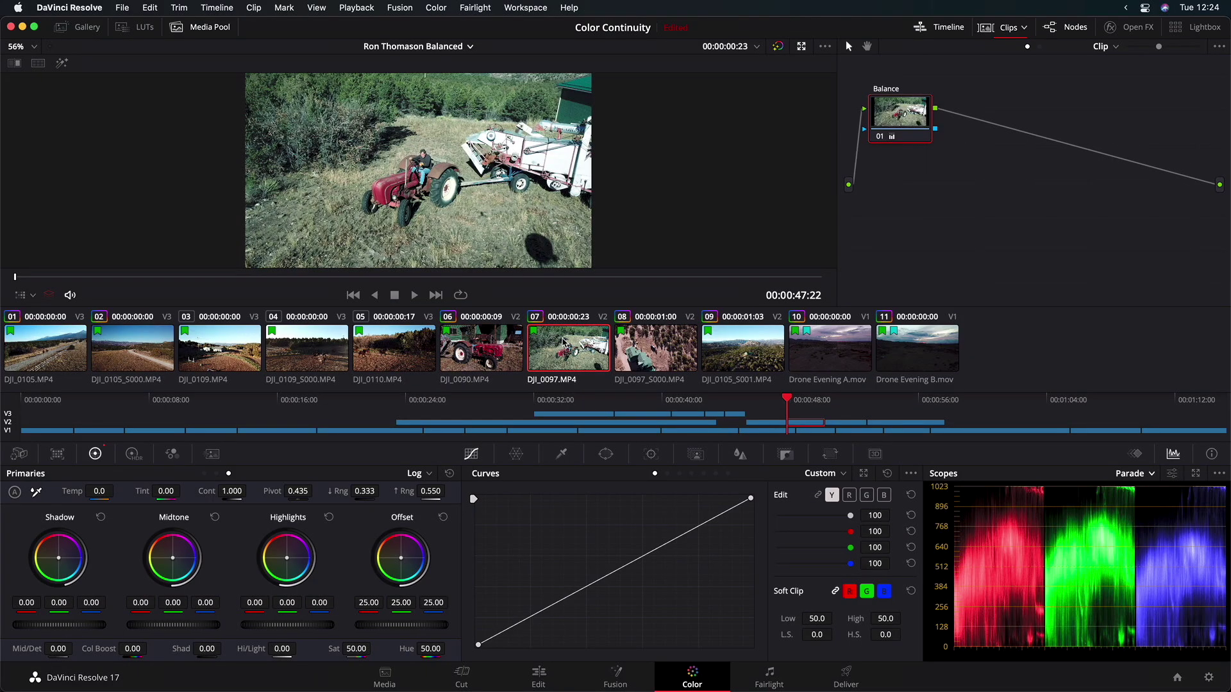
click(494, 344)
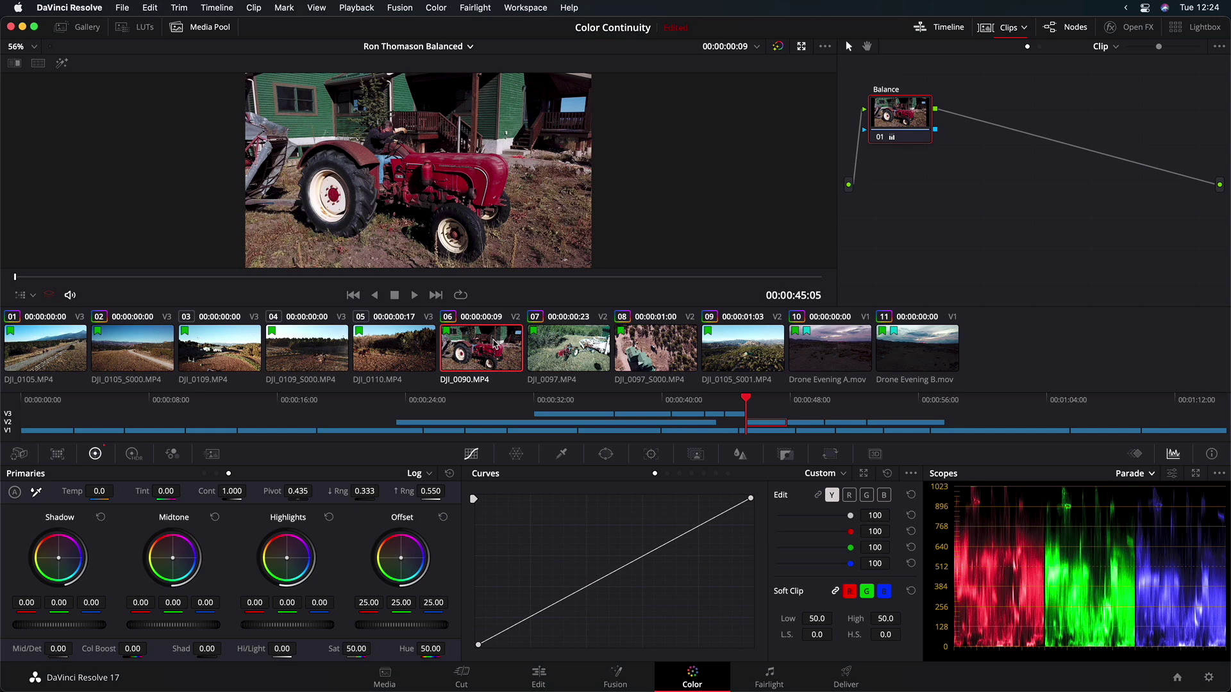
click(563, 350)
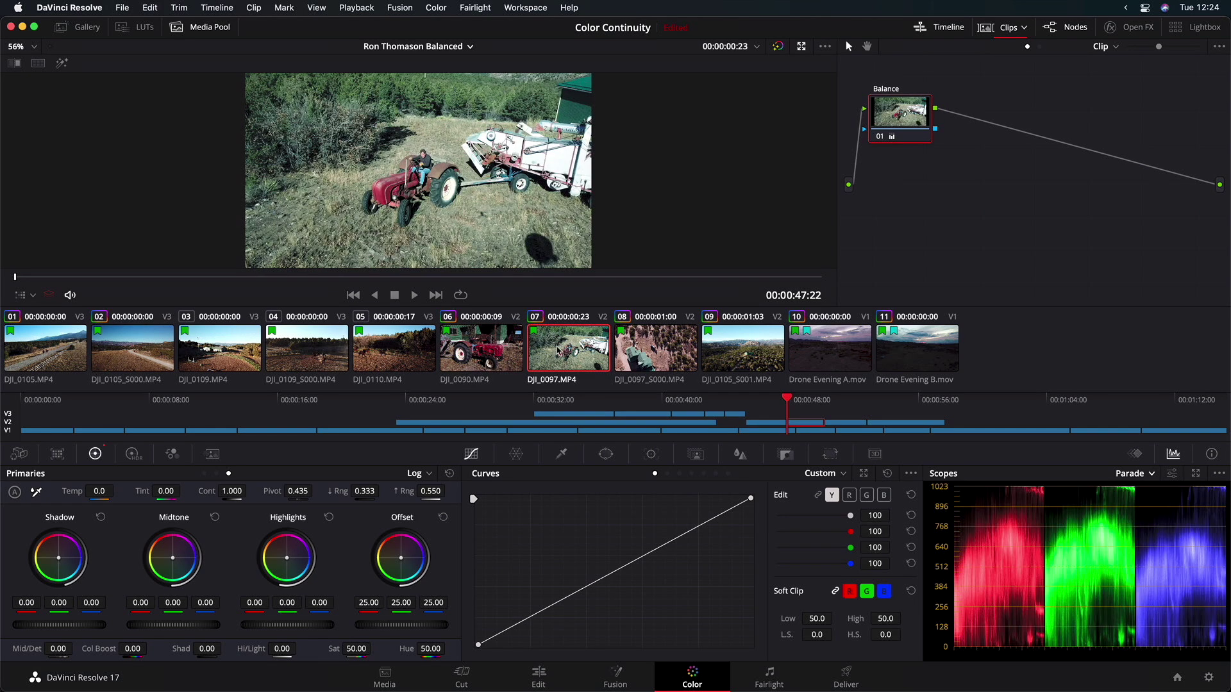
click(504, 355)
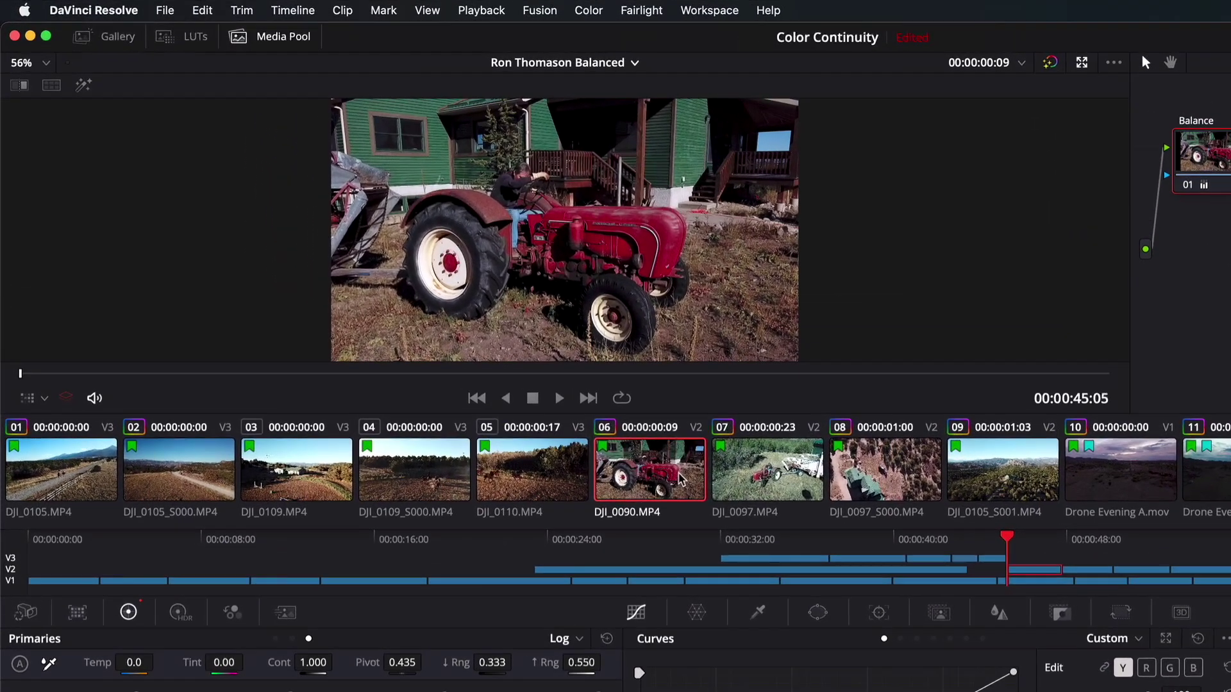
Step: Grab the DJI_0090 tractor frame as a gallery still and label it 'Reference'
right_click(667, 220)
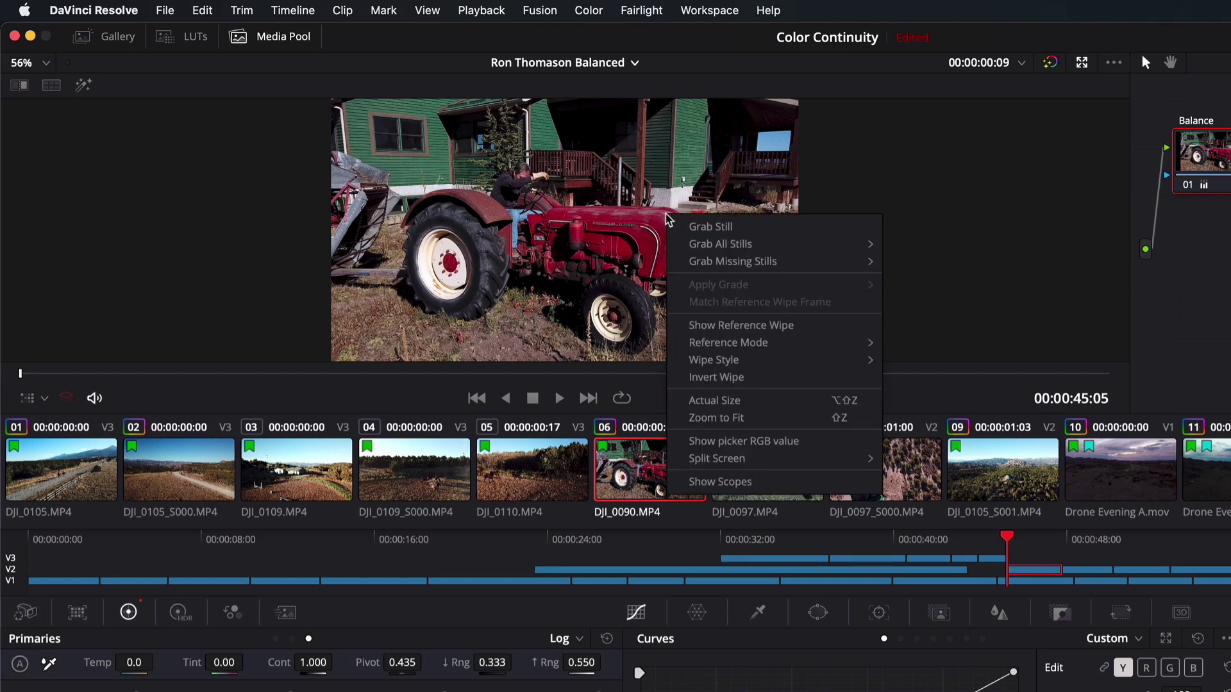
click(686, 228)
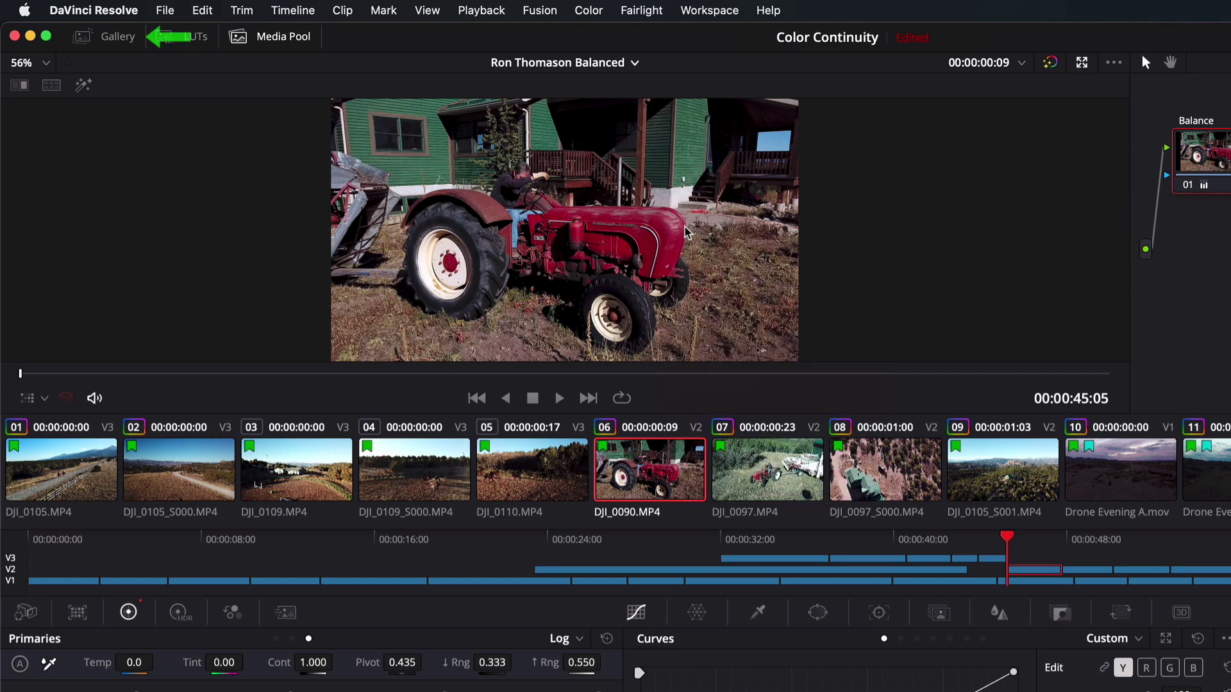
click(116, 36)
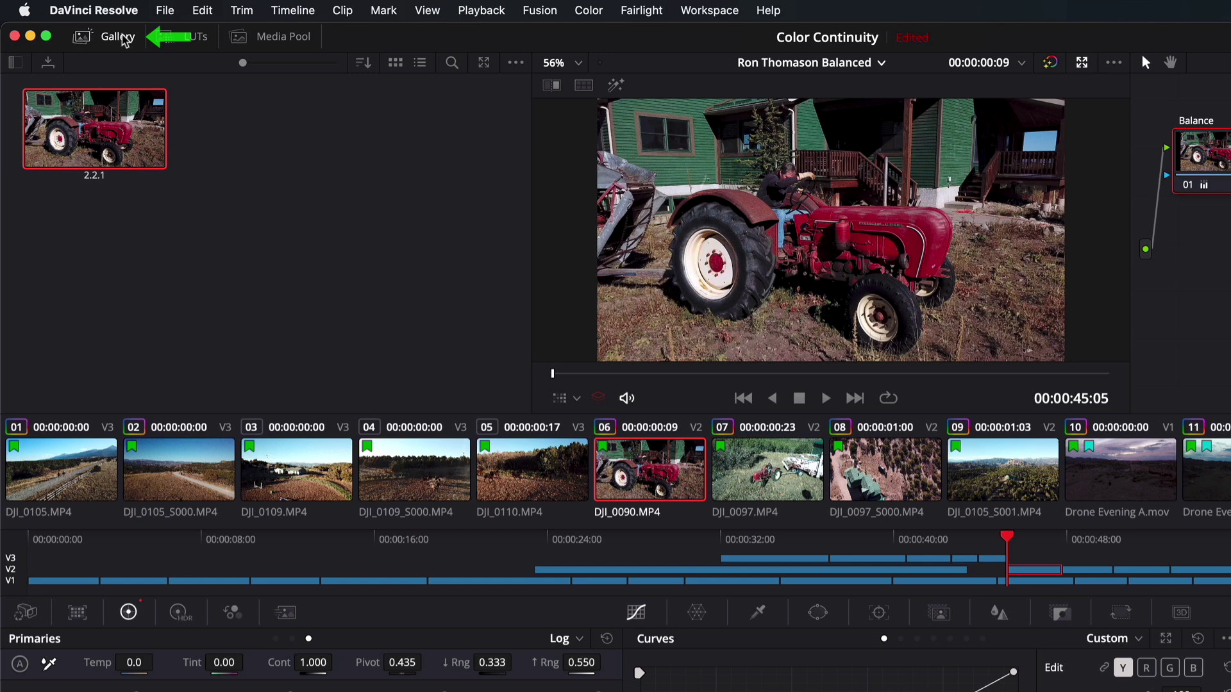
right_click(101, 133)
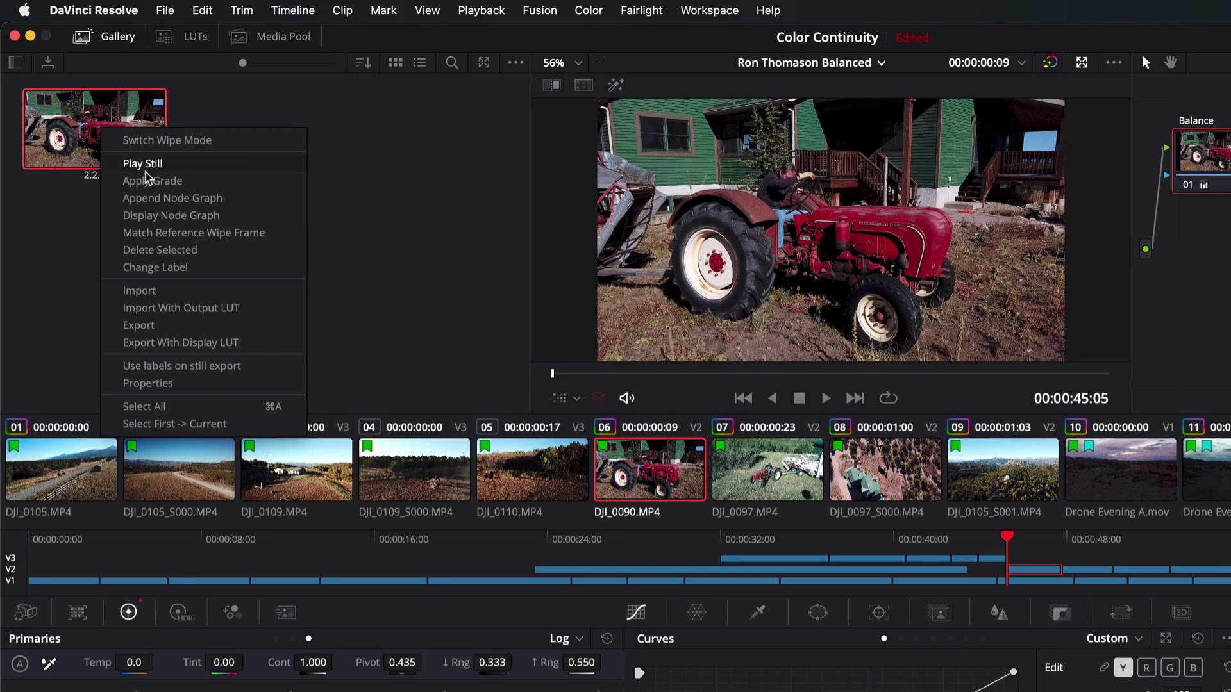
click(174, 268)
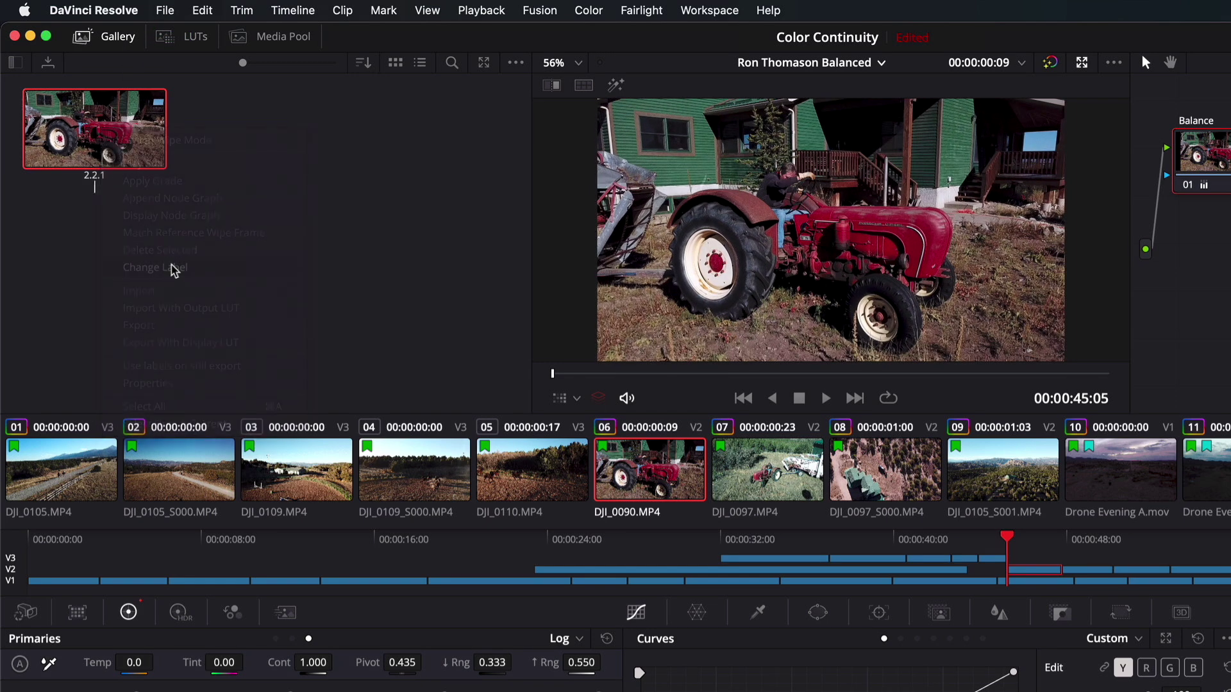
text(Reference)
key(Return)
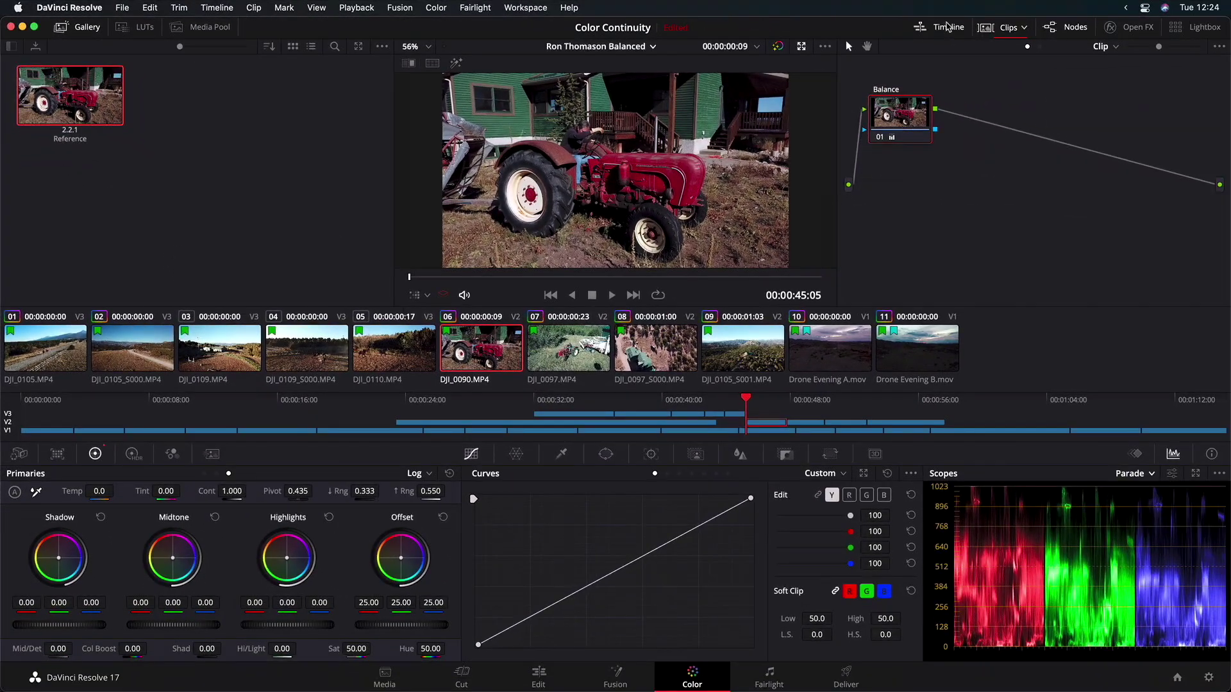
Step: Hide the mini timeline, select drone clip DJI_0097, and add serial node 02 after Balance
click(948, 27)
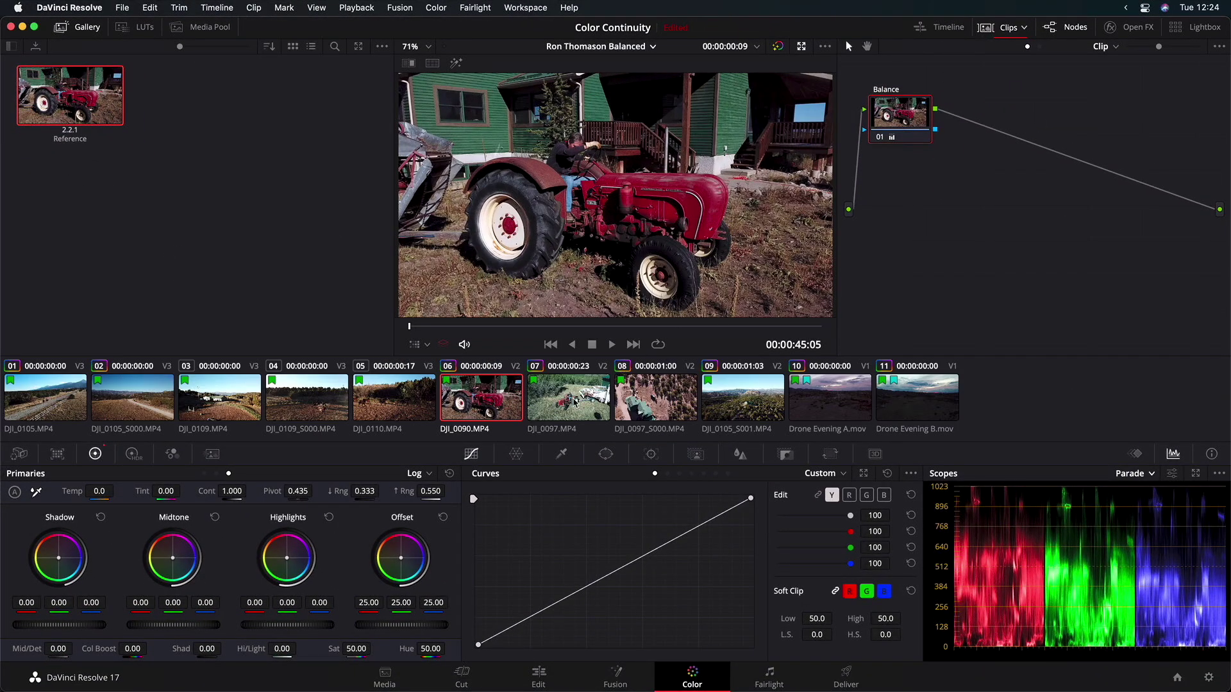
click(576, 403)
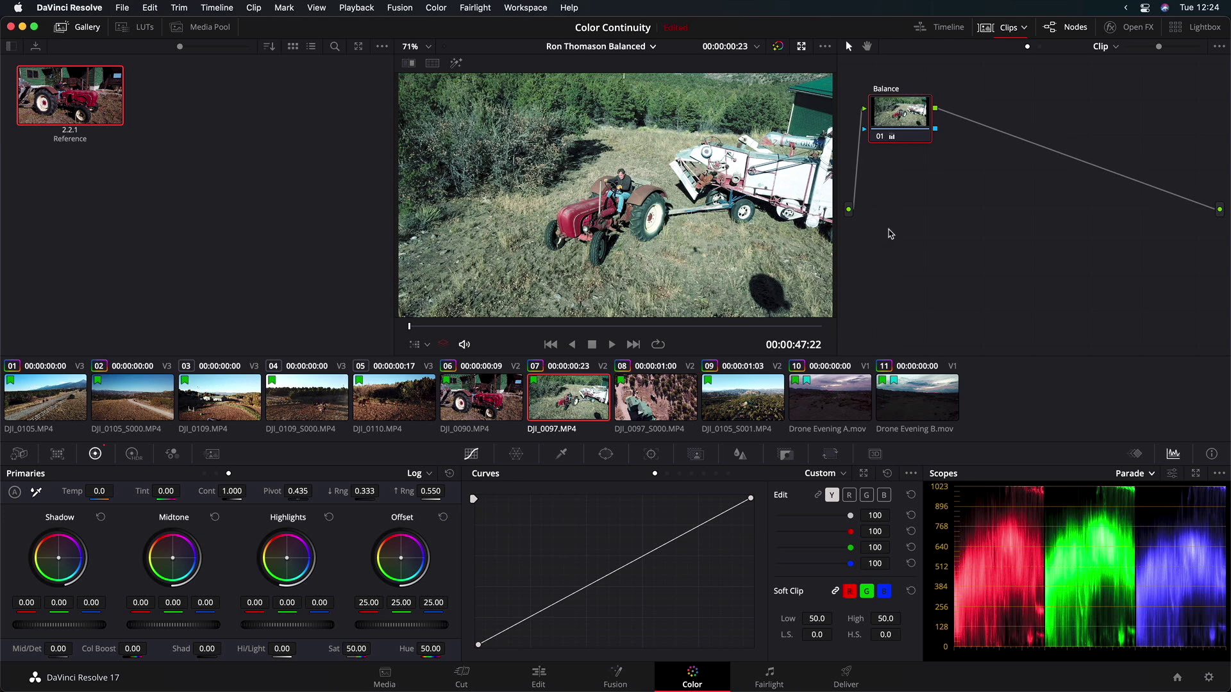
key(alt+s)
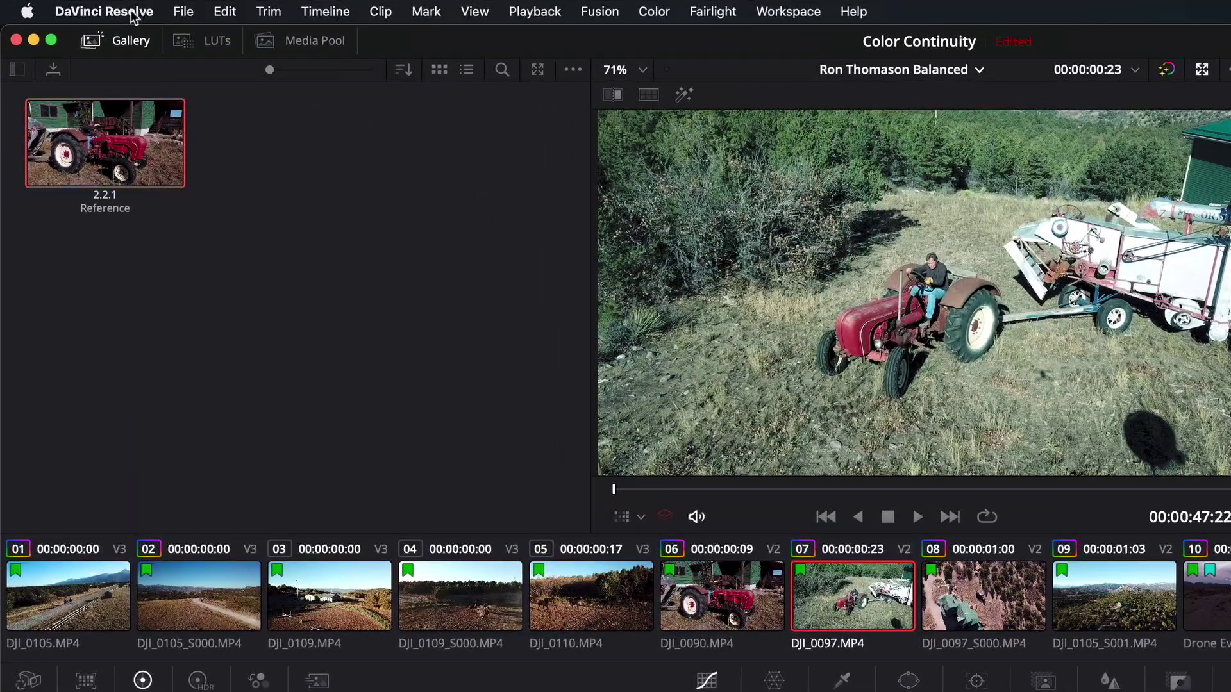
Step: In Keyboard Customization, assign the Tab key to the Label Selected Node command
click(113, 13)
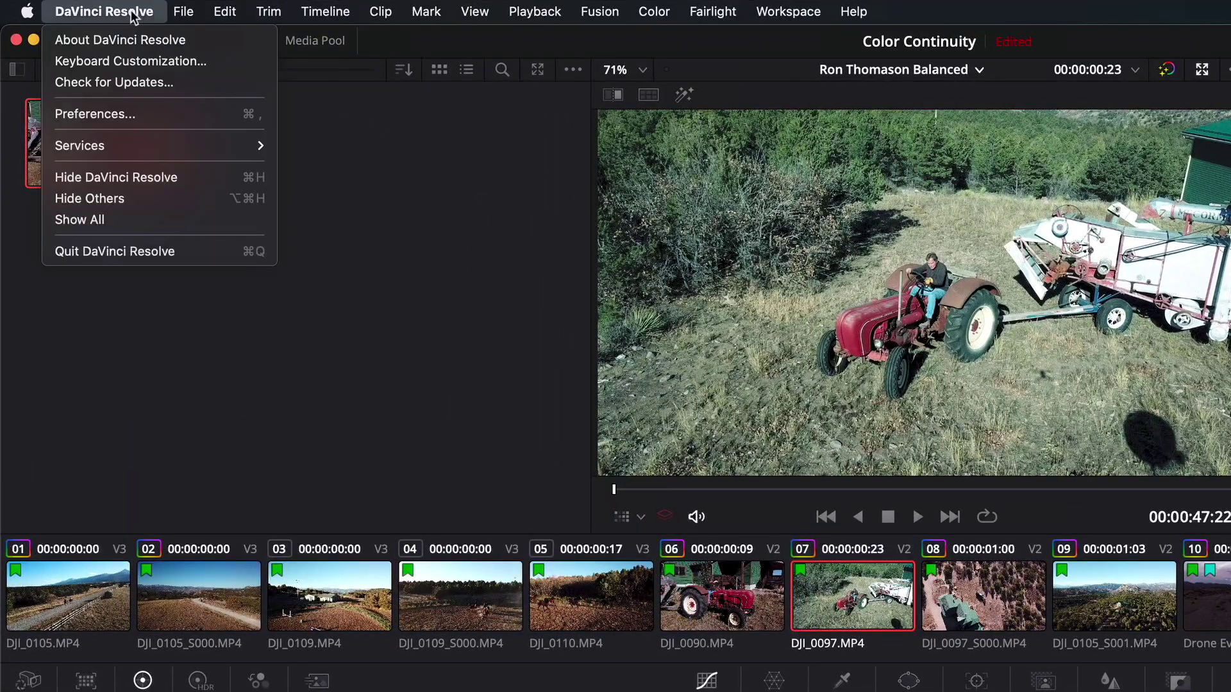
click(143, 62)
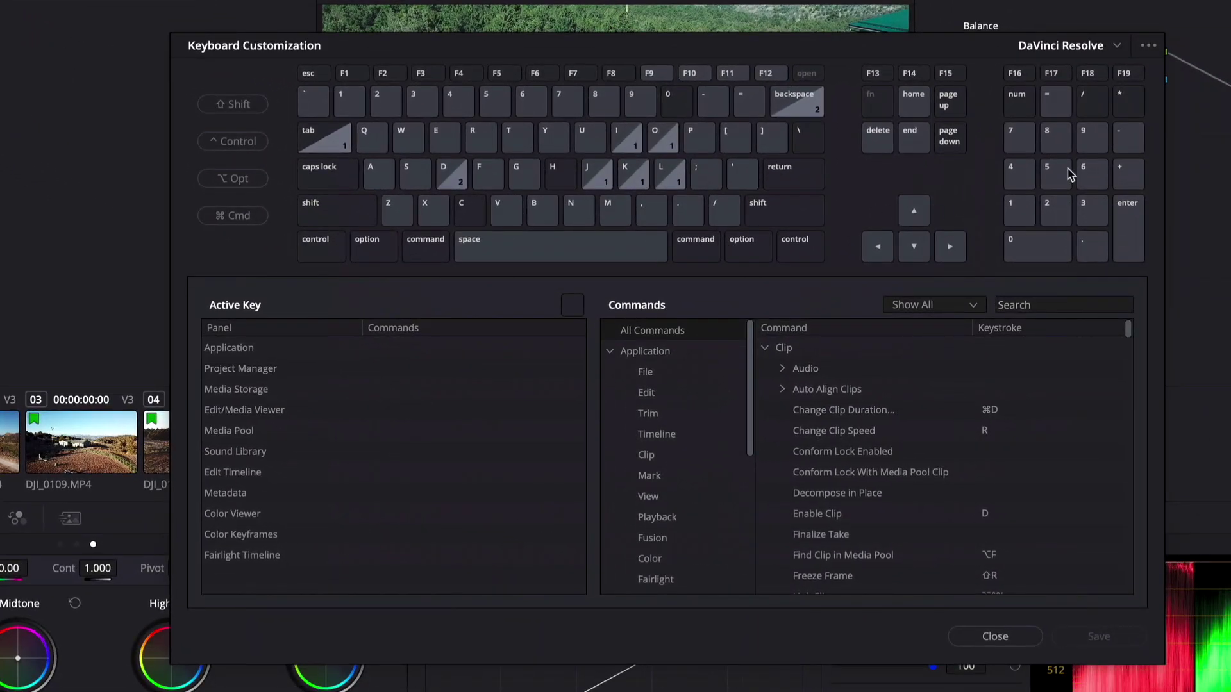
click(1118, 46)
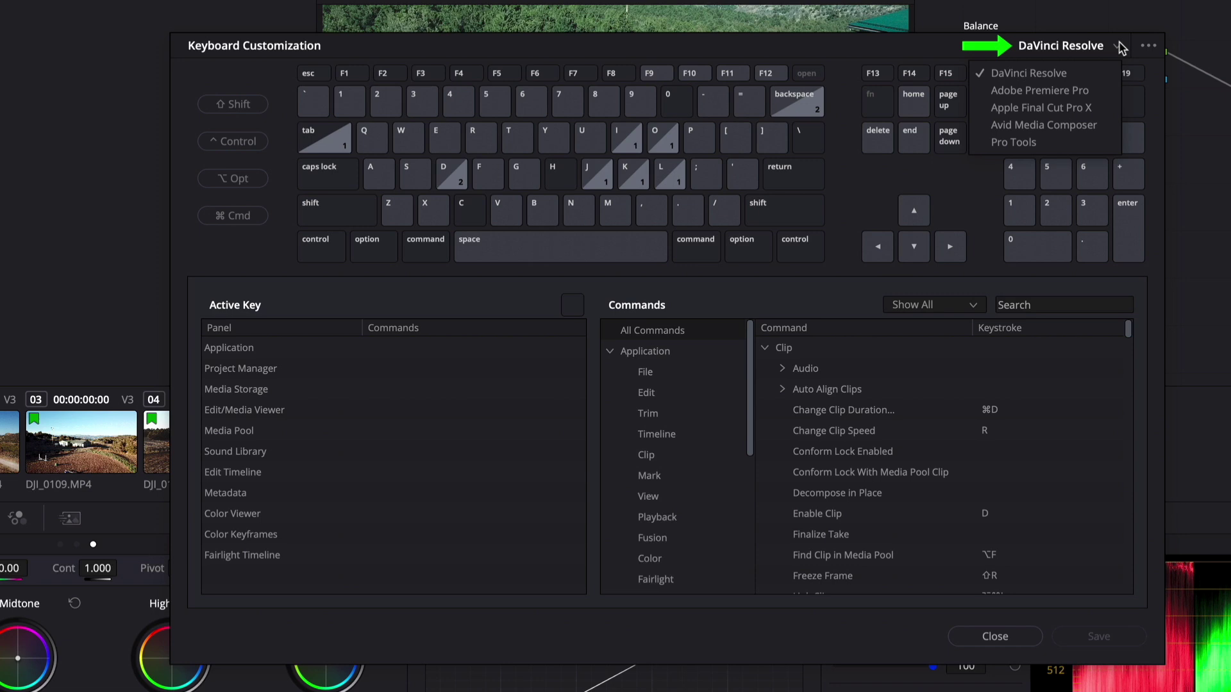
click(1121, 47)
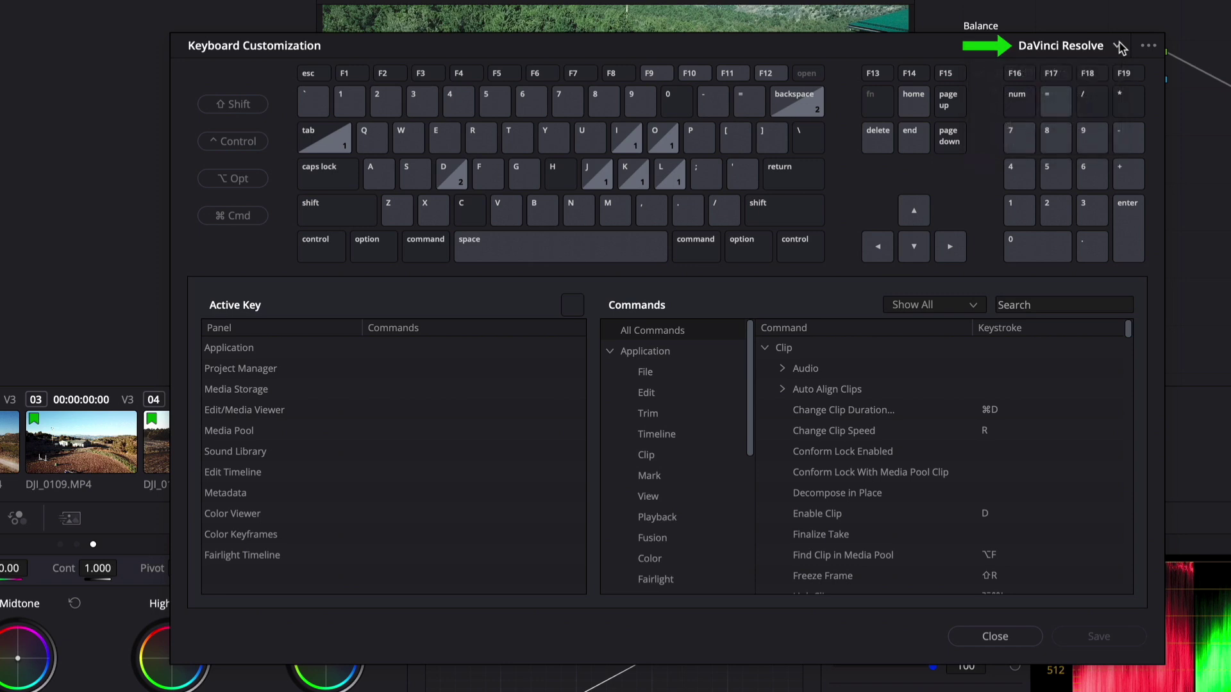
click(1033, 305)
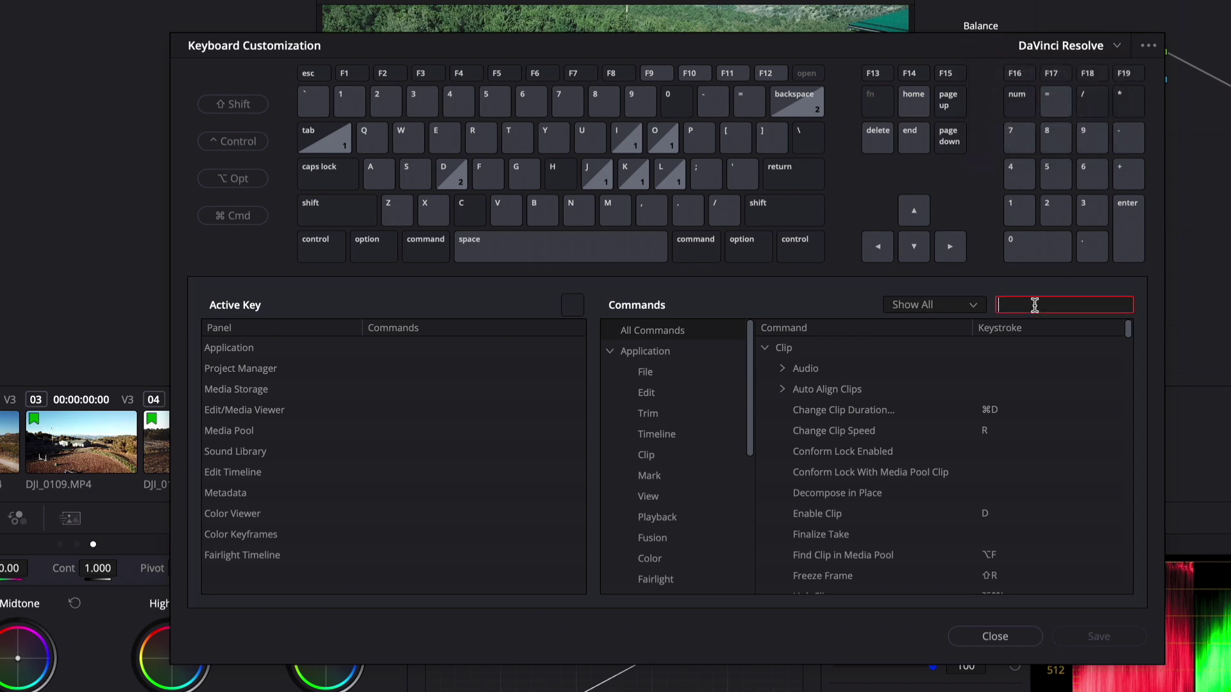
text(node)
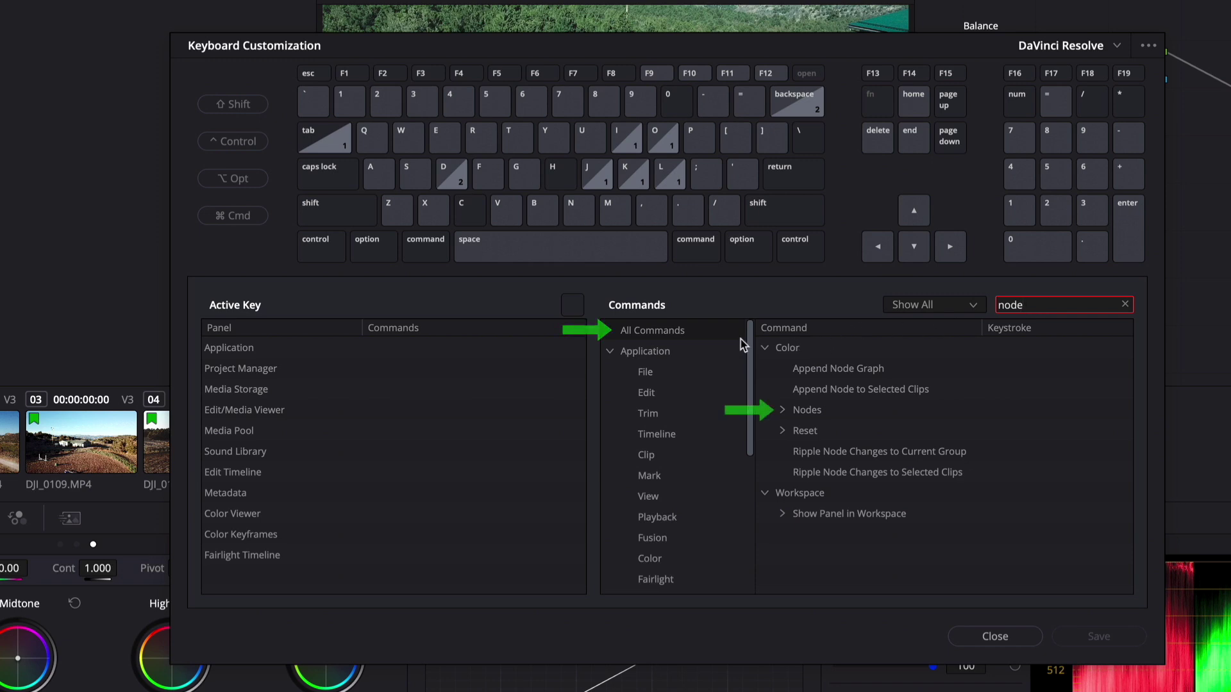
click(708, 331)
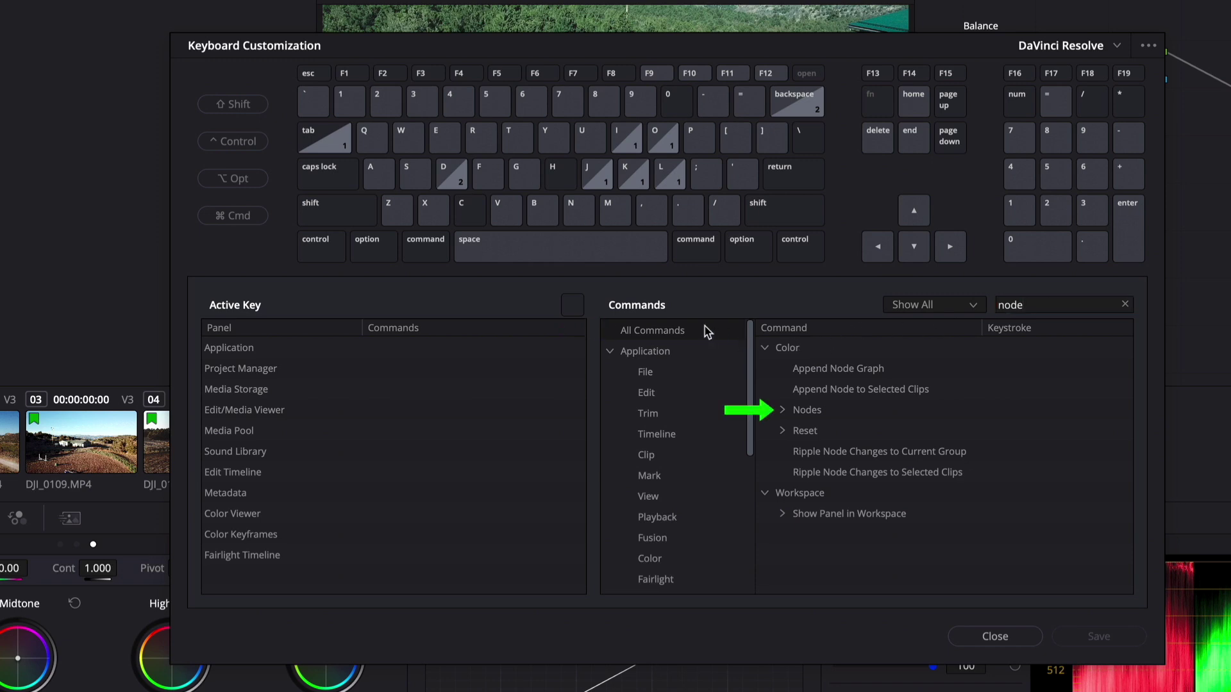
click(782, 410)
scroll(879, 506, down, 5)
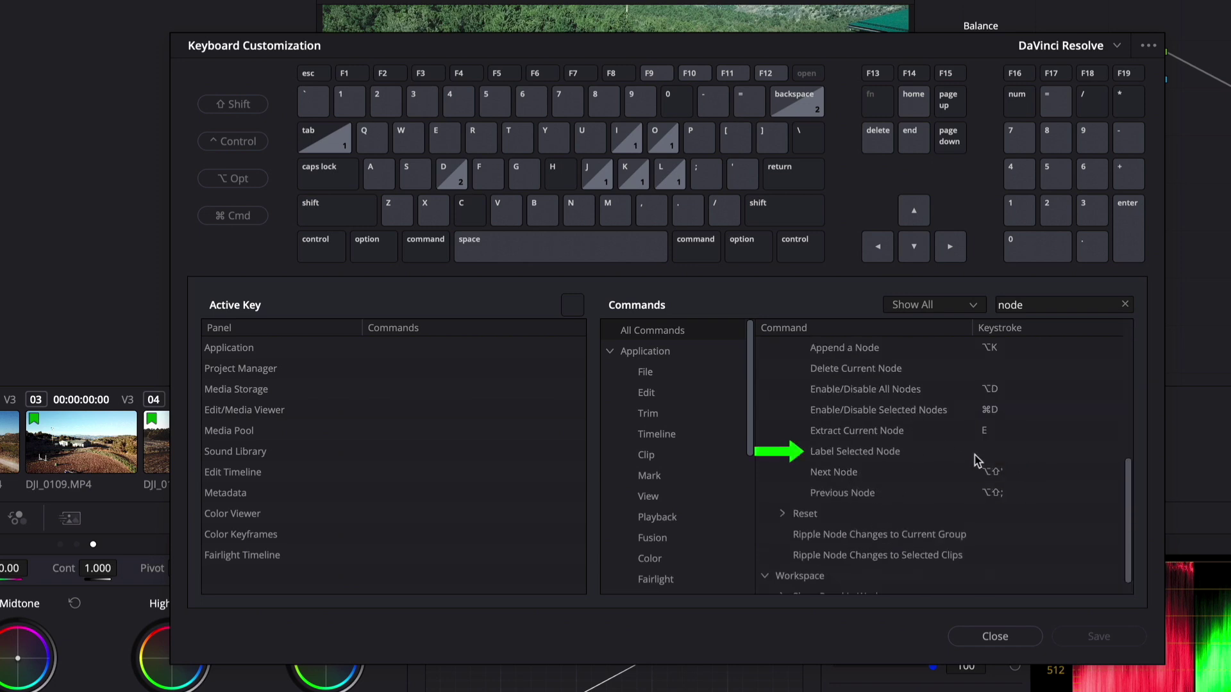
click(990, 452)
key(Tab)
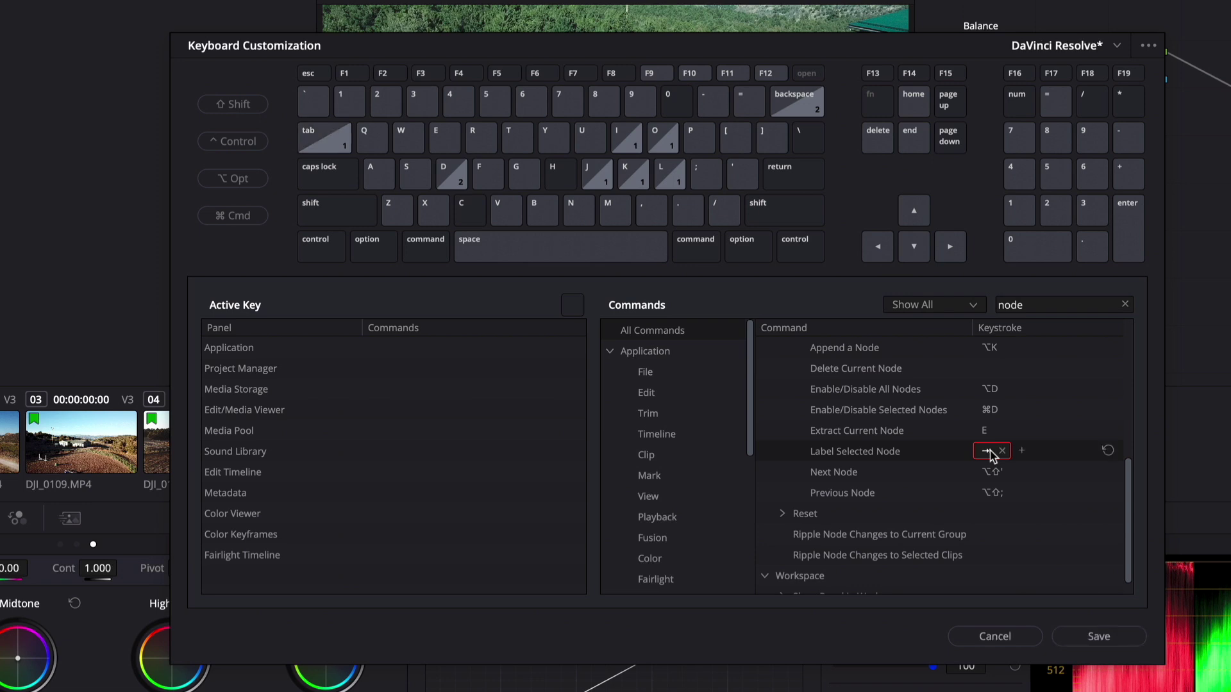
Step: Save the shortcut changes as the keyboard preset 'My CC Preset' and close the window
click(1098, 637)
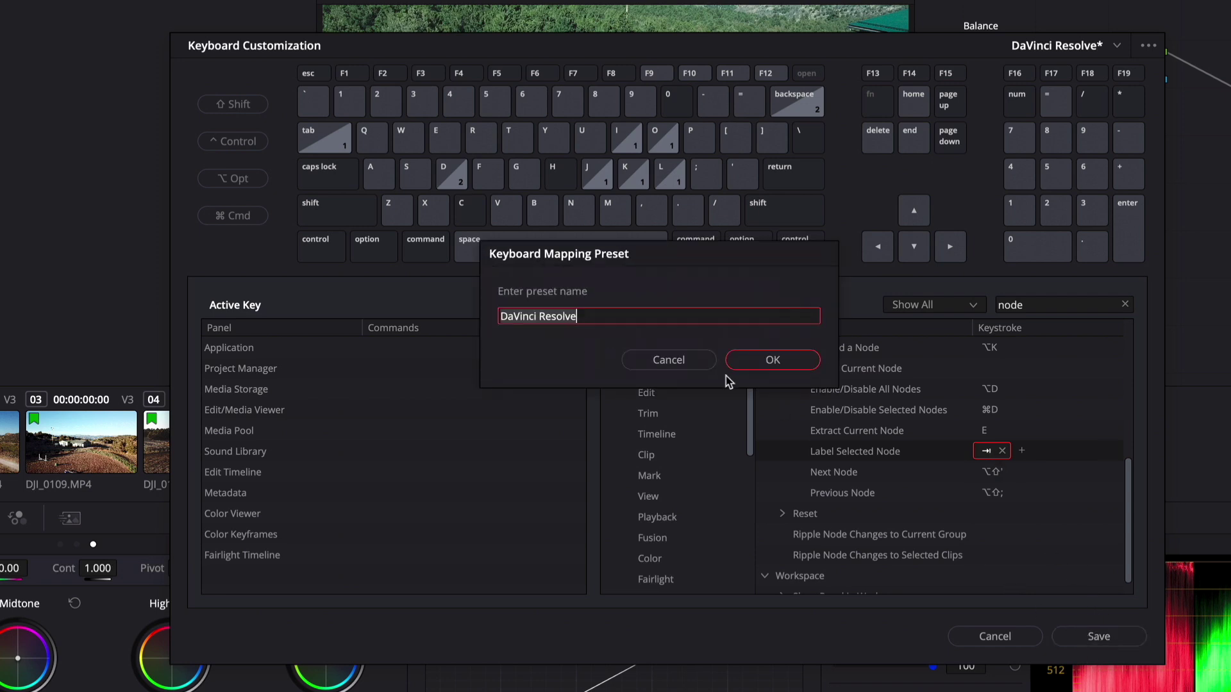
drag(619, 321, 481, 317)
text(My )
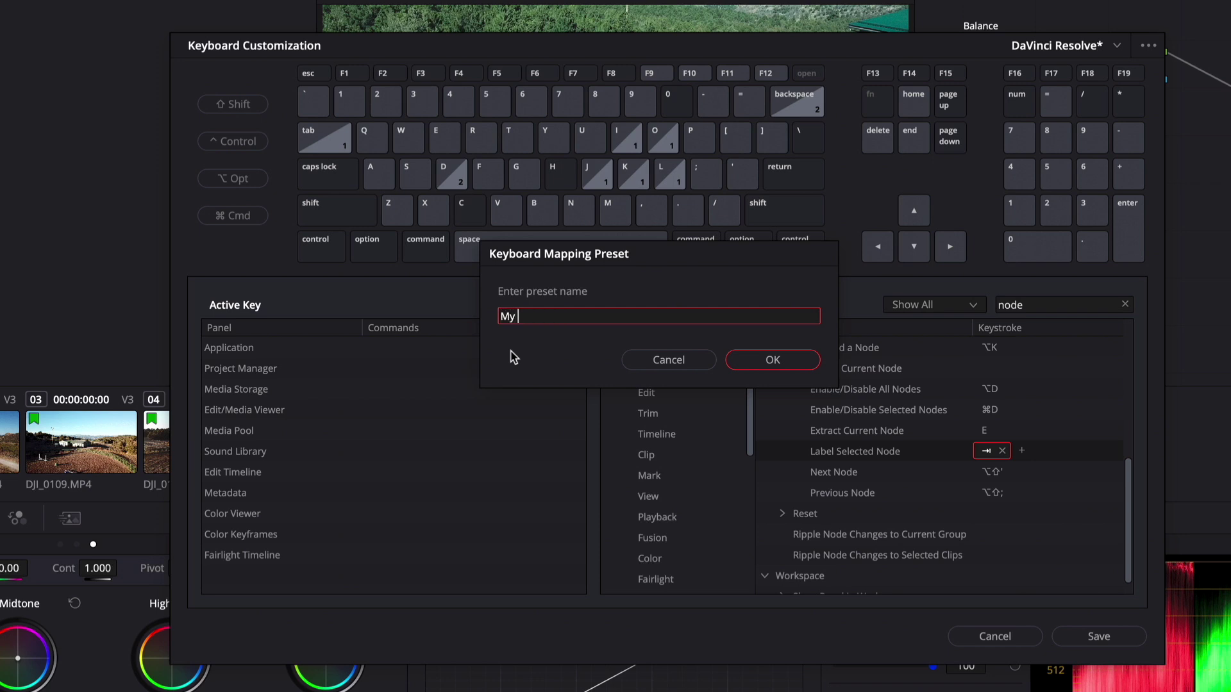
text(CC Preset)
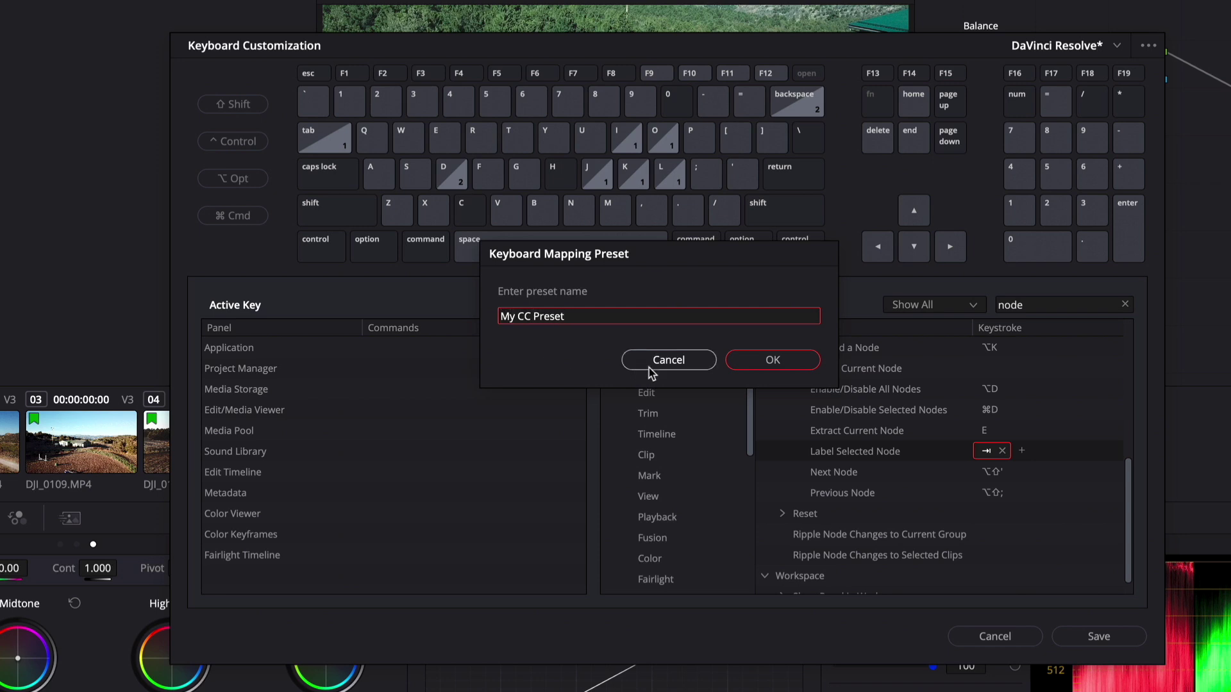
click(771, 361)
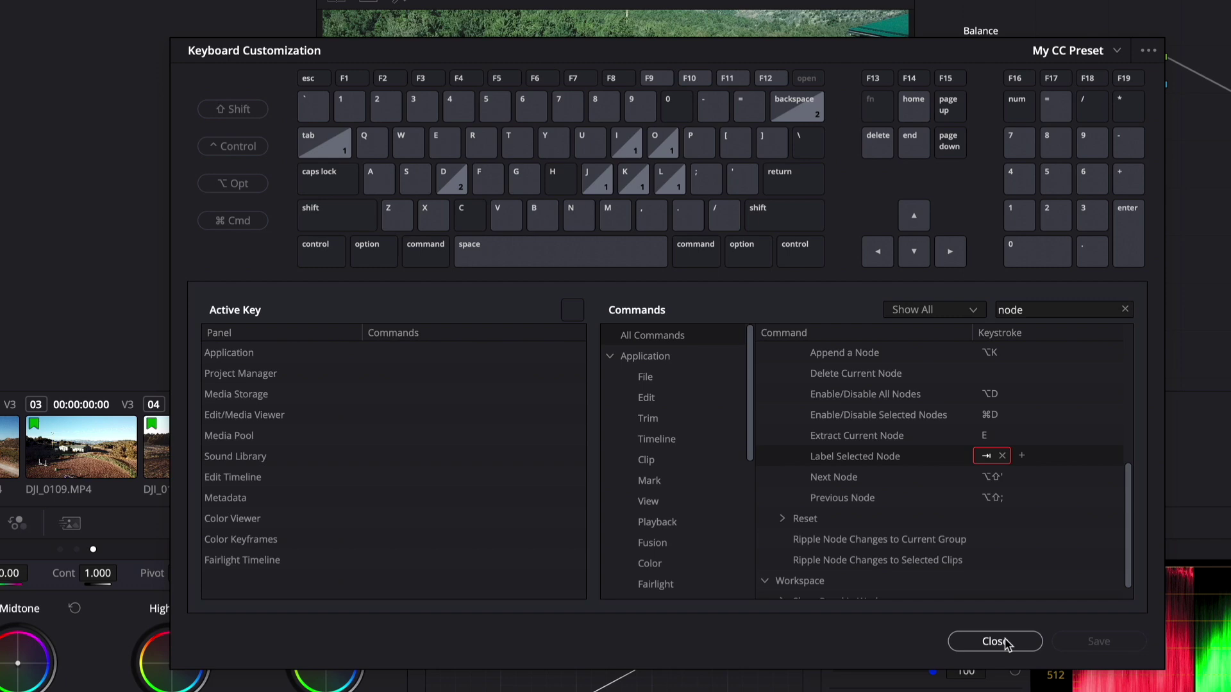
click(995, 637)
Step: Label node 02 'Shot Match' using the new Tab shortcut
key(Tab)
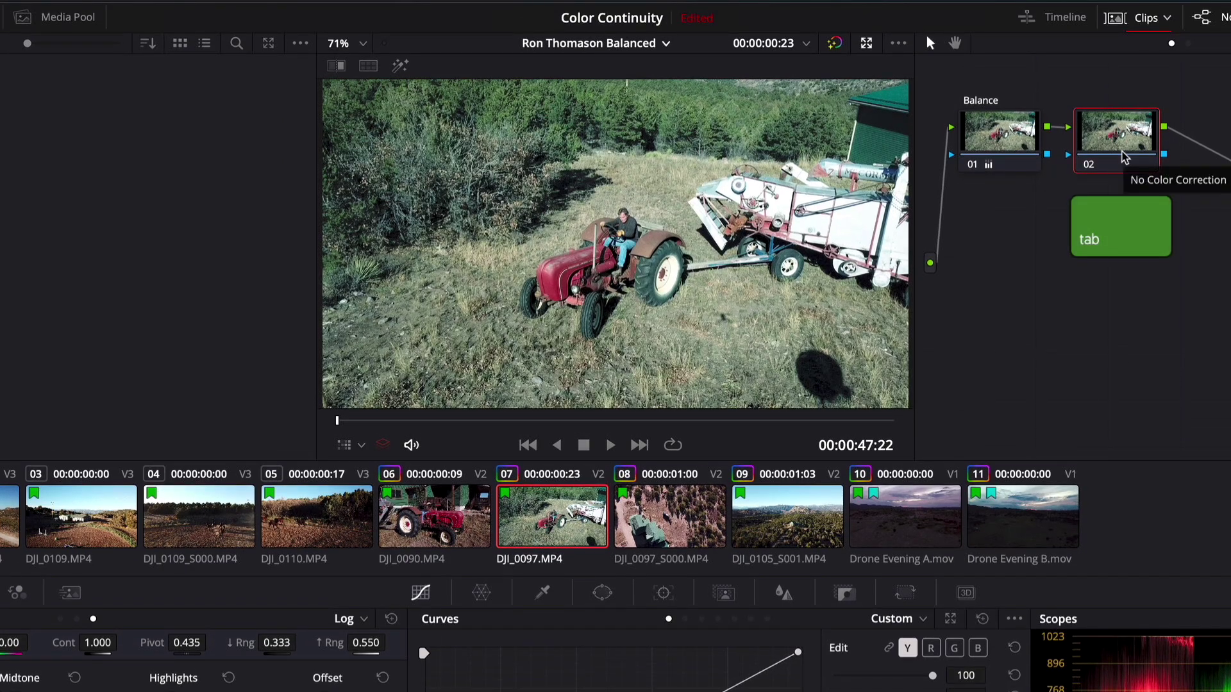
text(Shot Ma)
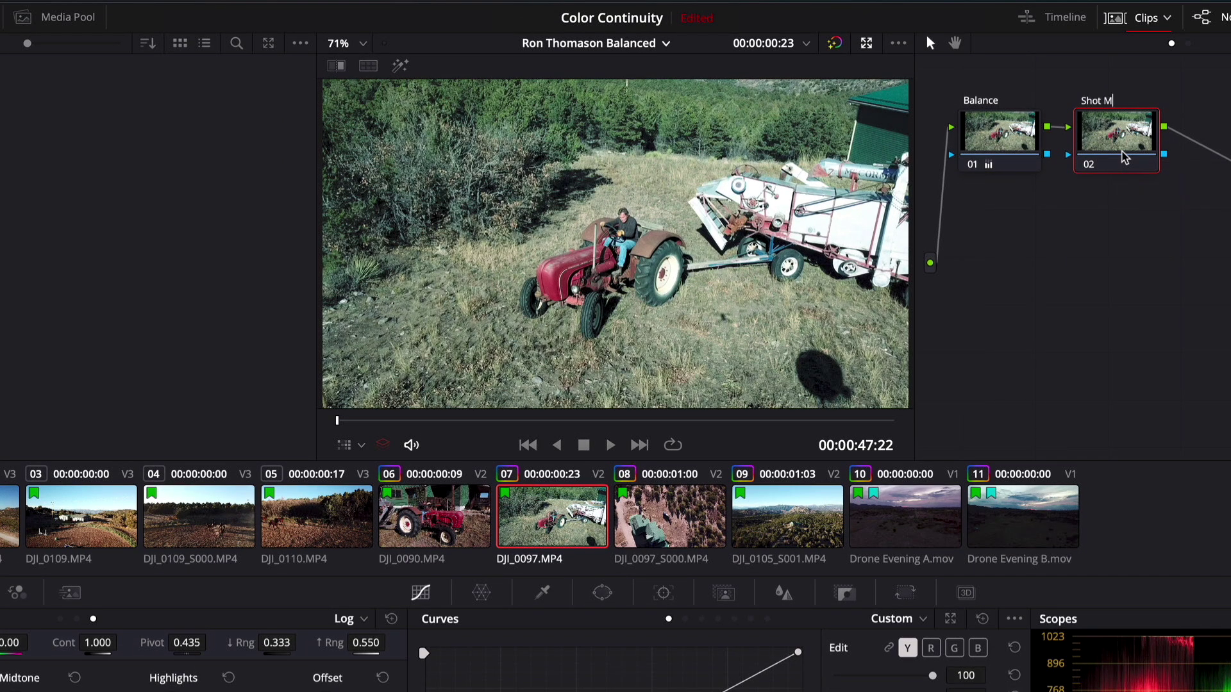
text(tch)
key(Return)
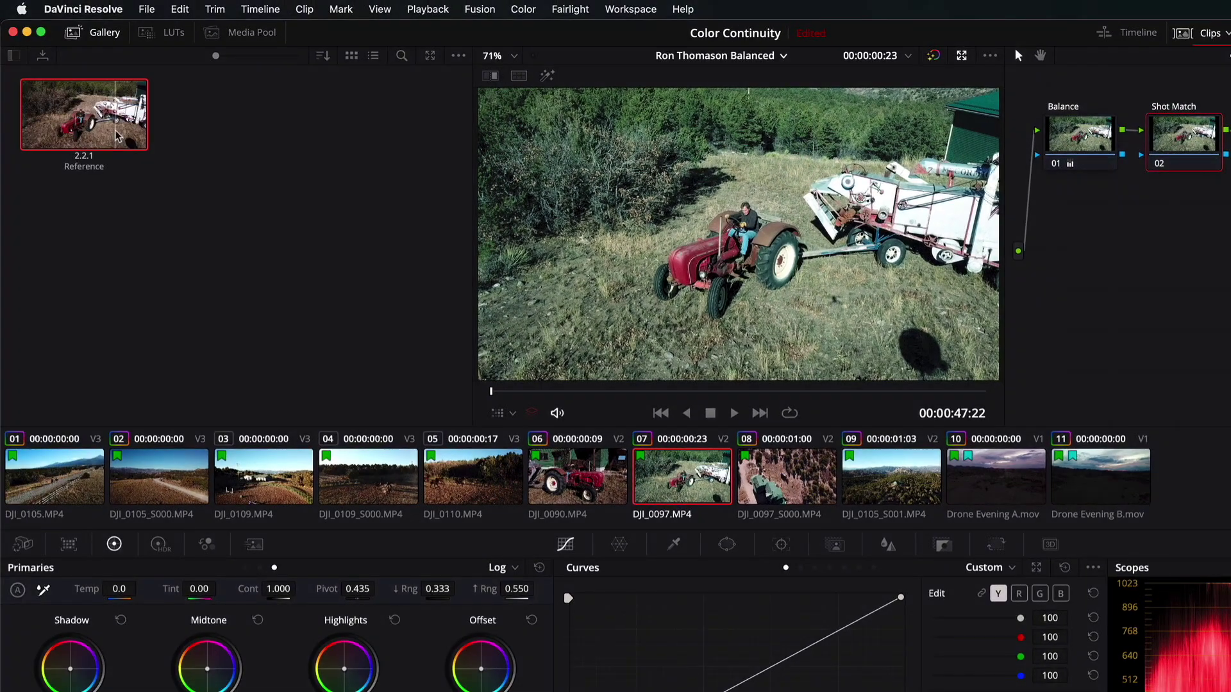
Step: Enable the reference wipe against the Reference still, toggling it off and on to compare
double_click(117, 136)
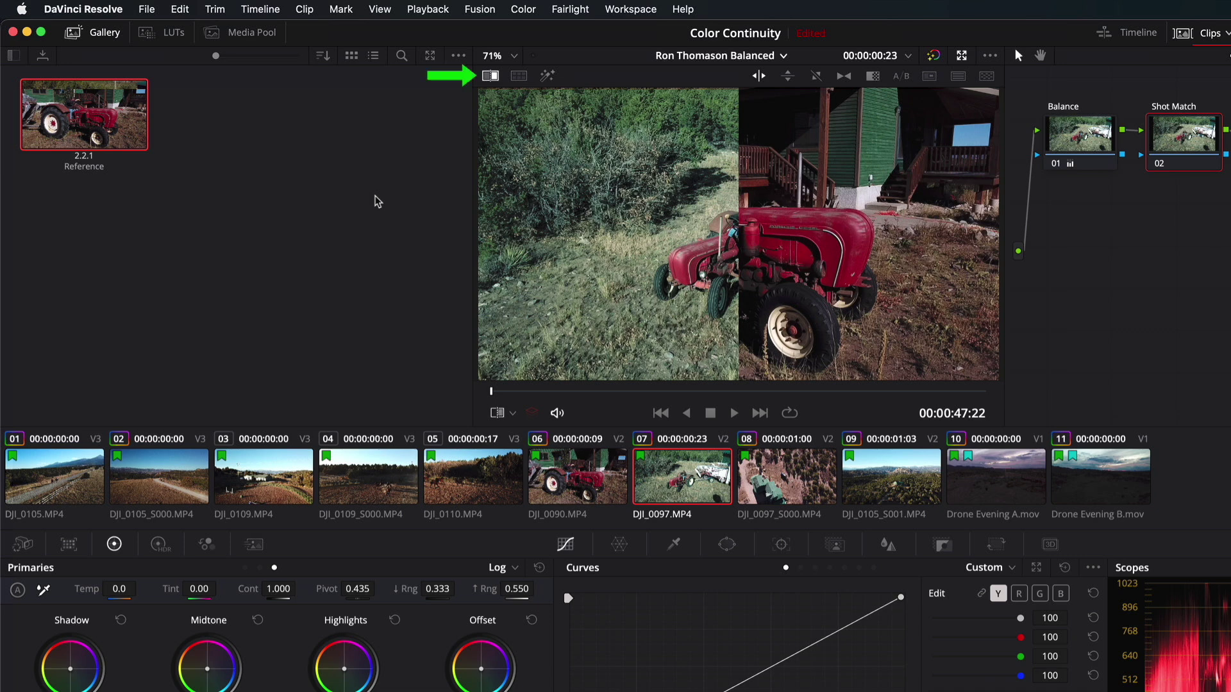
click(492, 77)
click(491, 77)
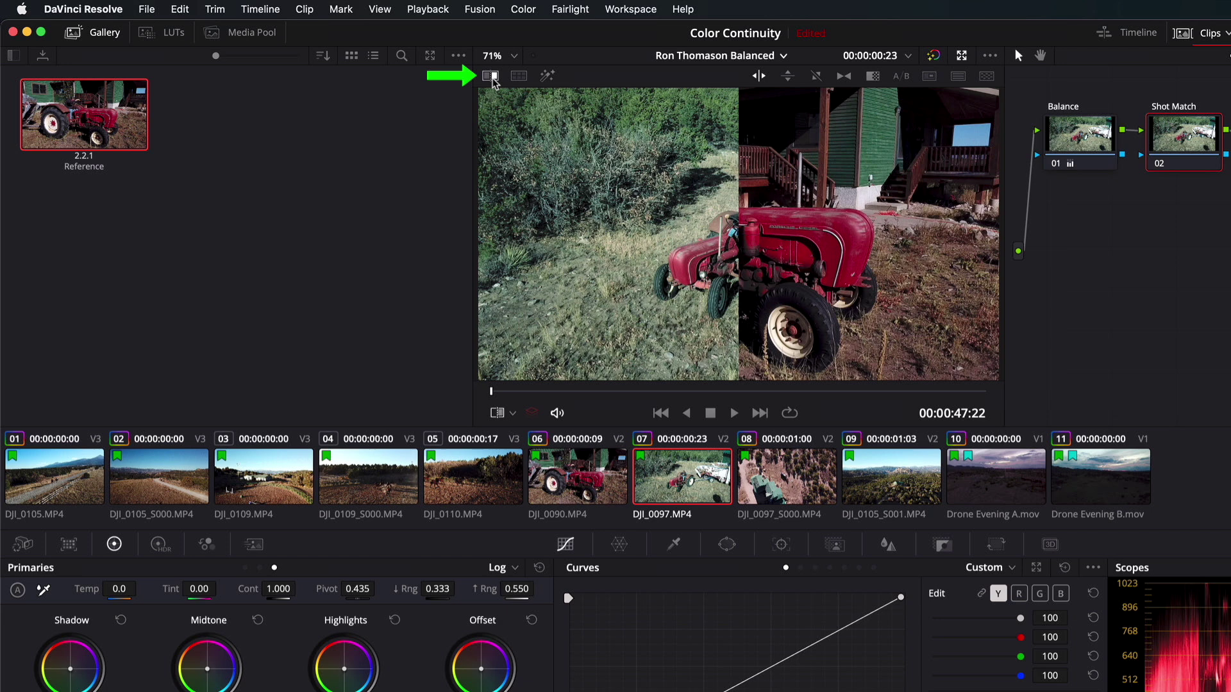
click(491, 77)
click(491, 76)
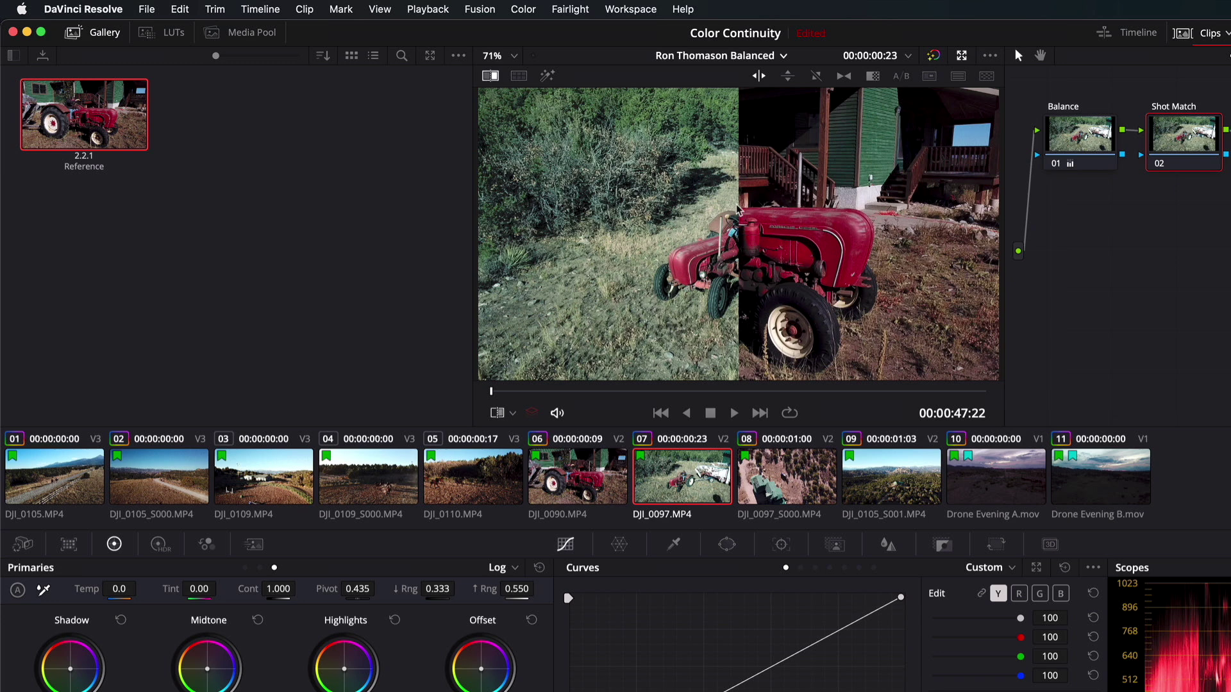
Step: Try horizontal and vertical wipe modes, then place the vertical split near the viewer middle
mouse_move(738, 211)
mouse_down()
mouse_move(632, 222)
mouse_move(901, 221)
mouse_move(488, 226)
mouse_move(801, 236)
mouse_move(745, 246)
mouse_move(783, 148)
mouse_move(787, 283)
mouse_move(785, 160)
mouse_move(789, 240)
mouse_up()
click(788, 76)
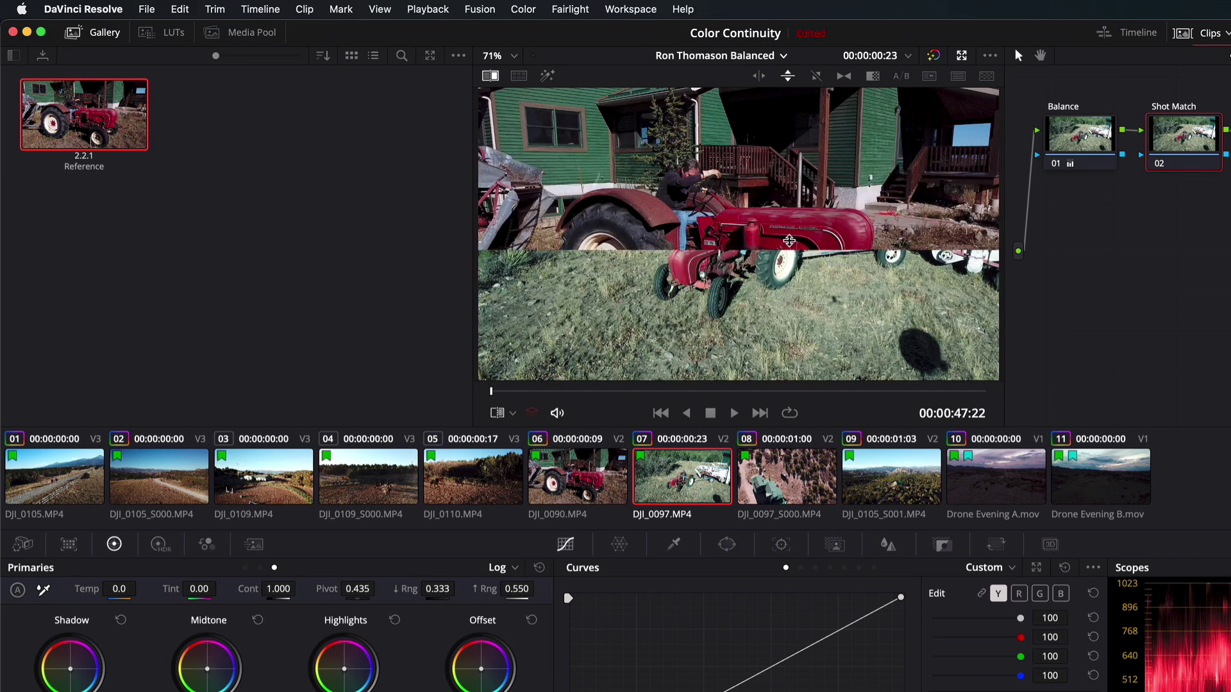
click(759, 76)
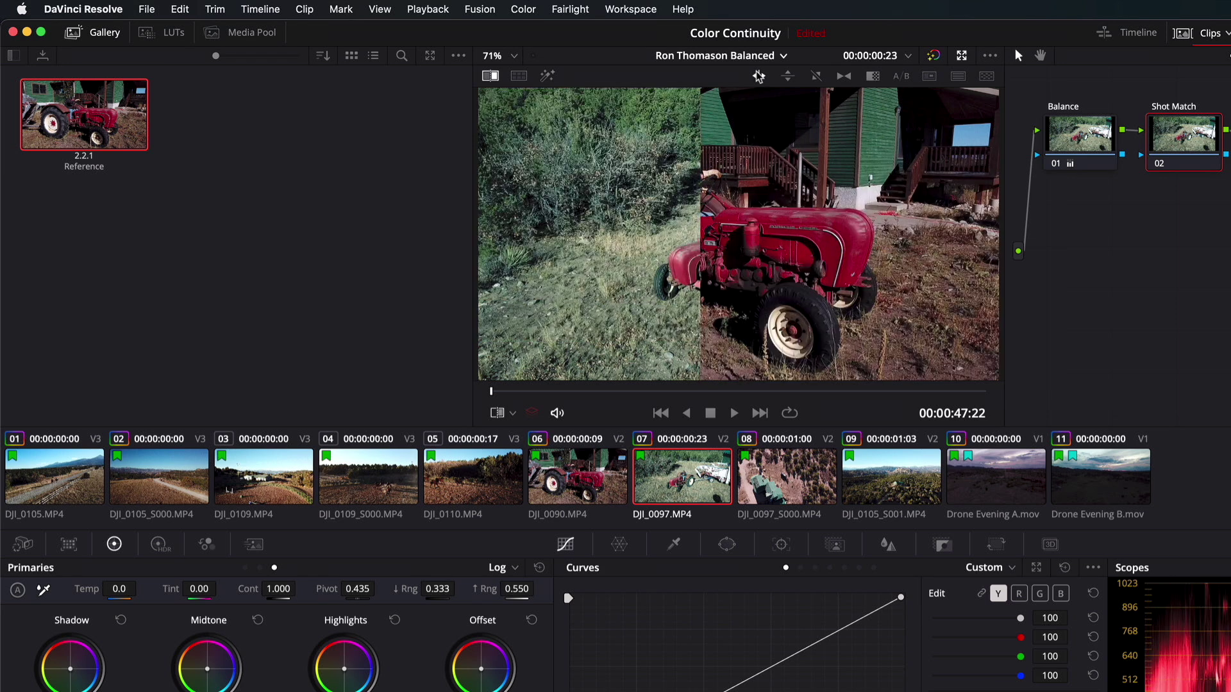
drag(699, 222, 719, 221)
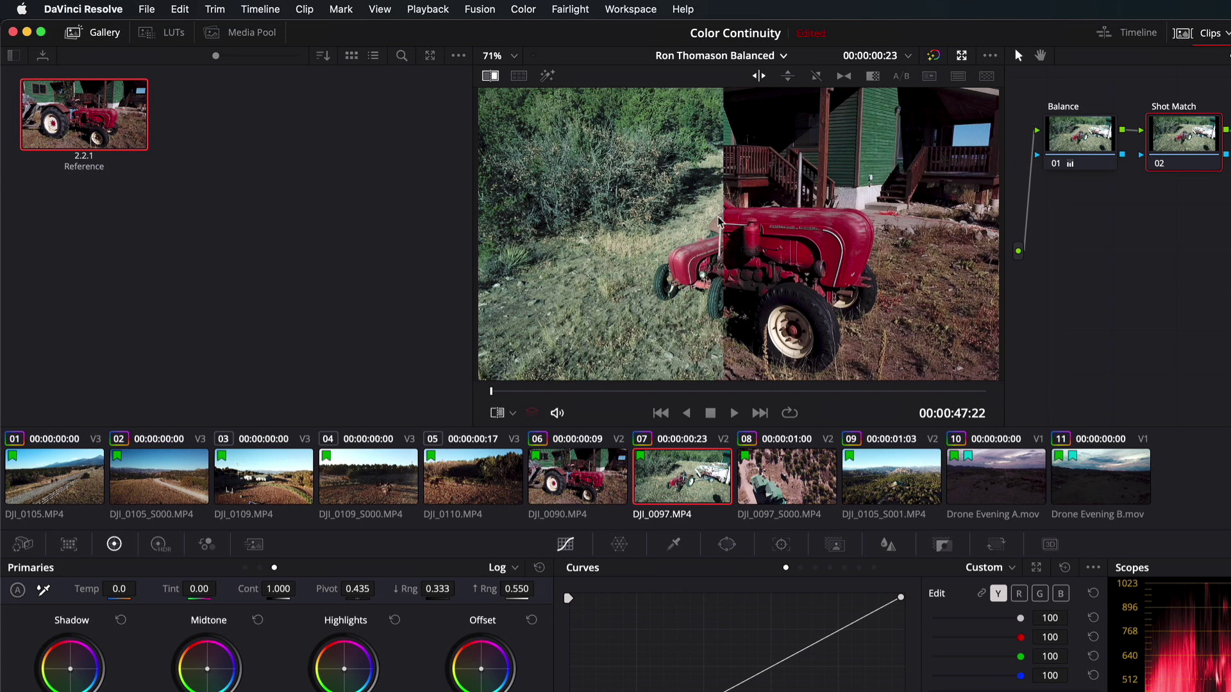
key(alt+w)
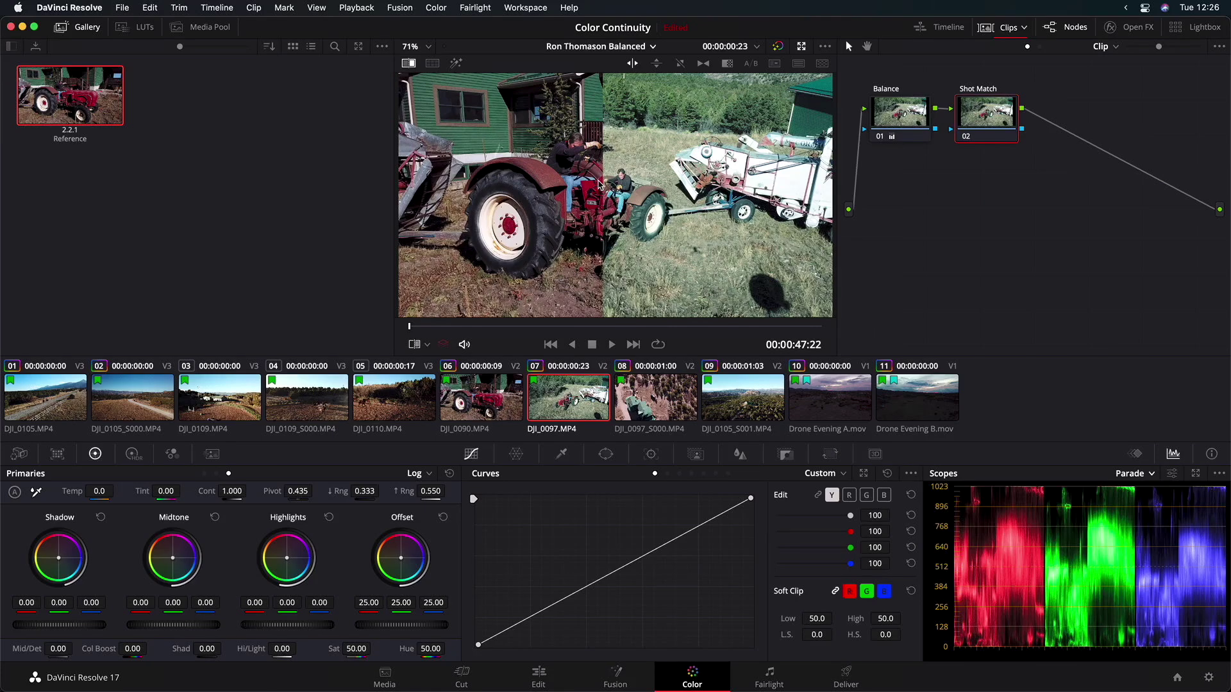
drag(605, 187, 628, 195)
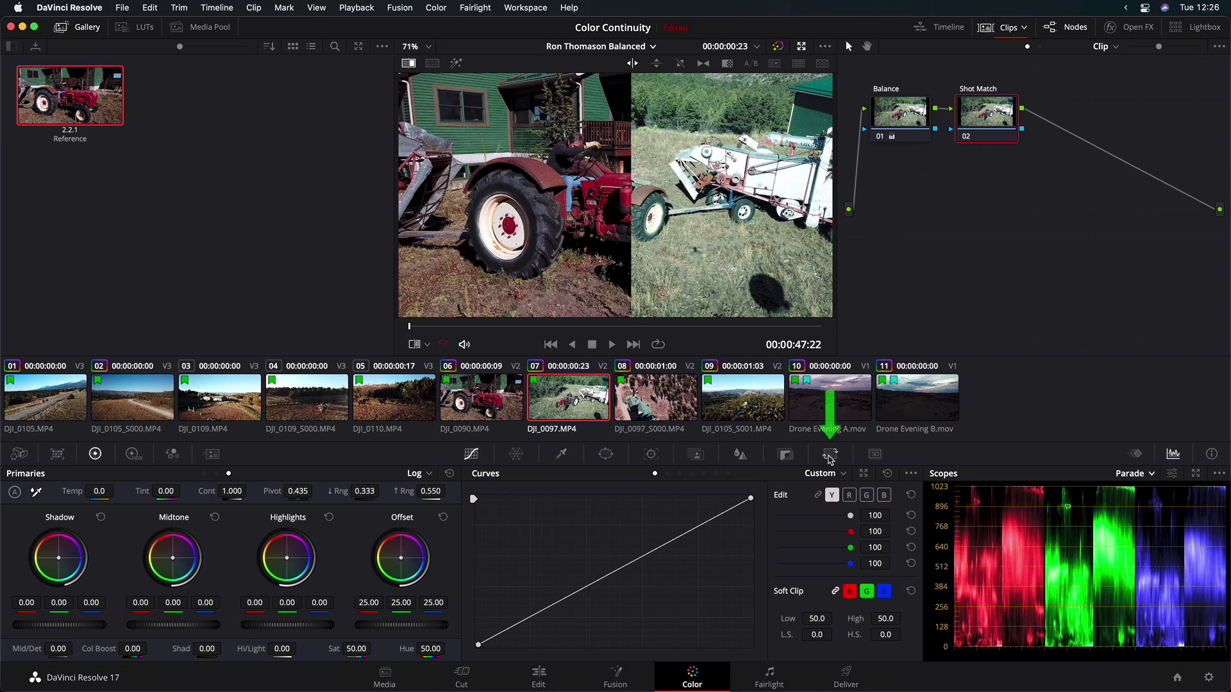
Step: Set DJI_0097's Input Sizing to Zoom 2.034, Pan 740.500, Tilt 209.000, framing the man on the tractor
click(830, 457)
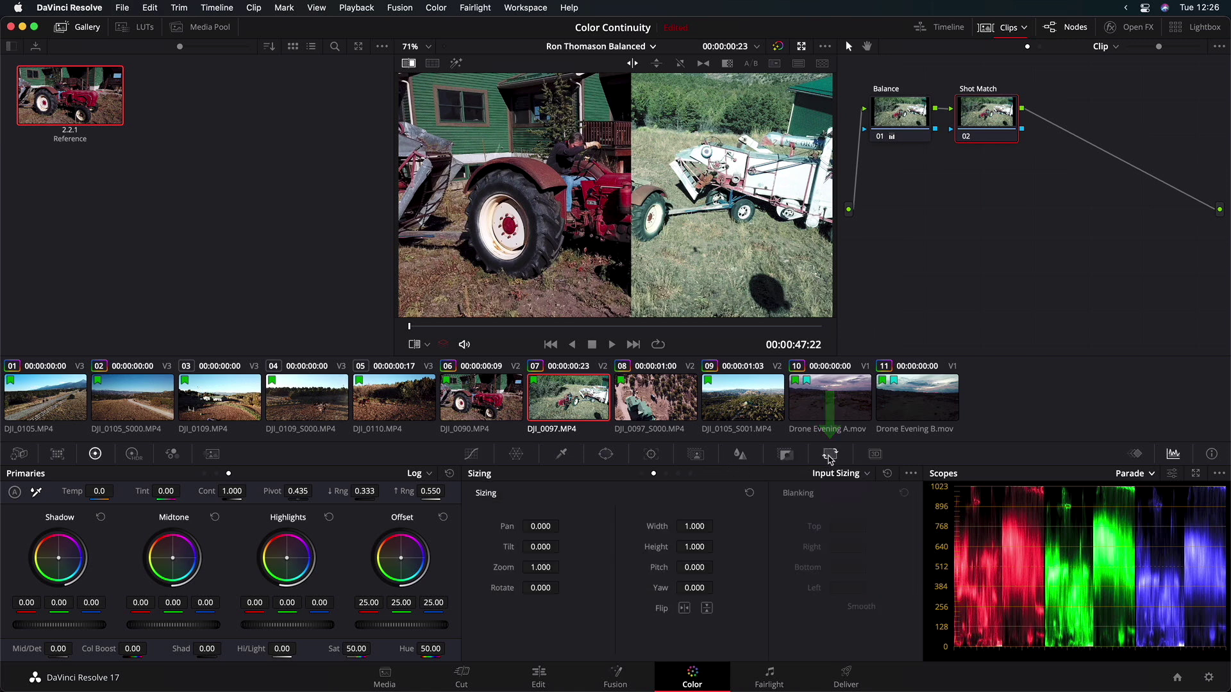
click(850, 475)
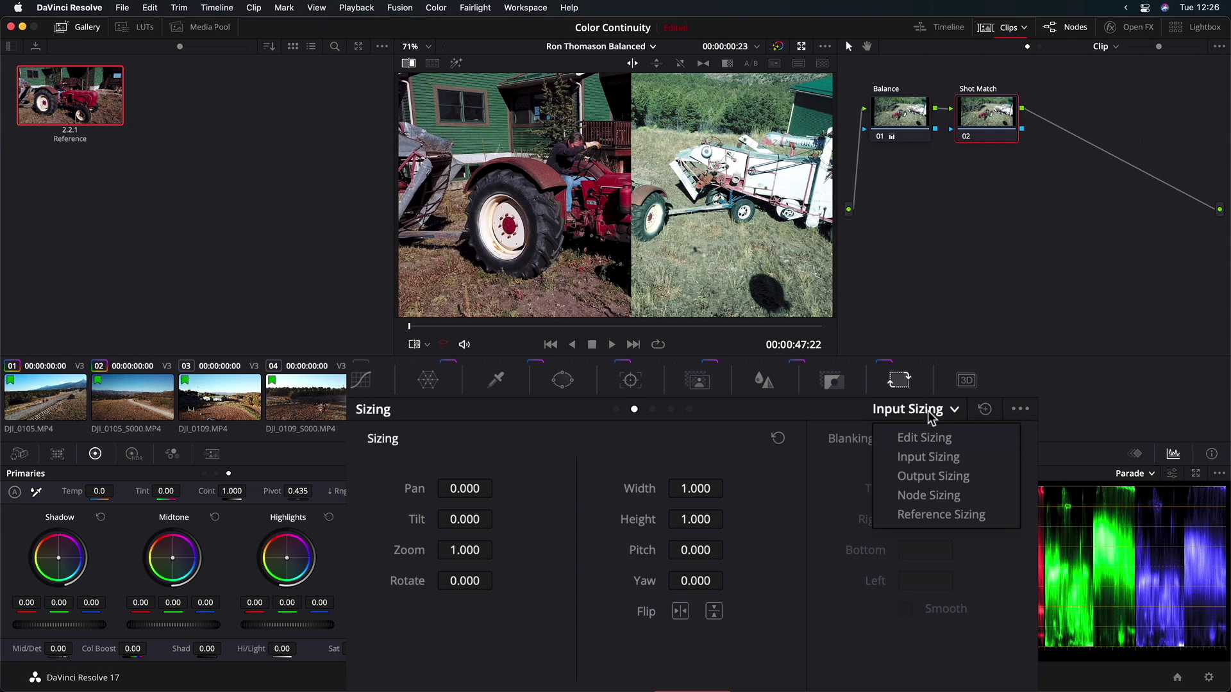
click(940, 458)
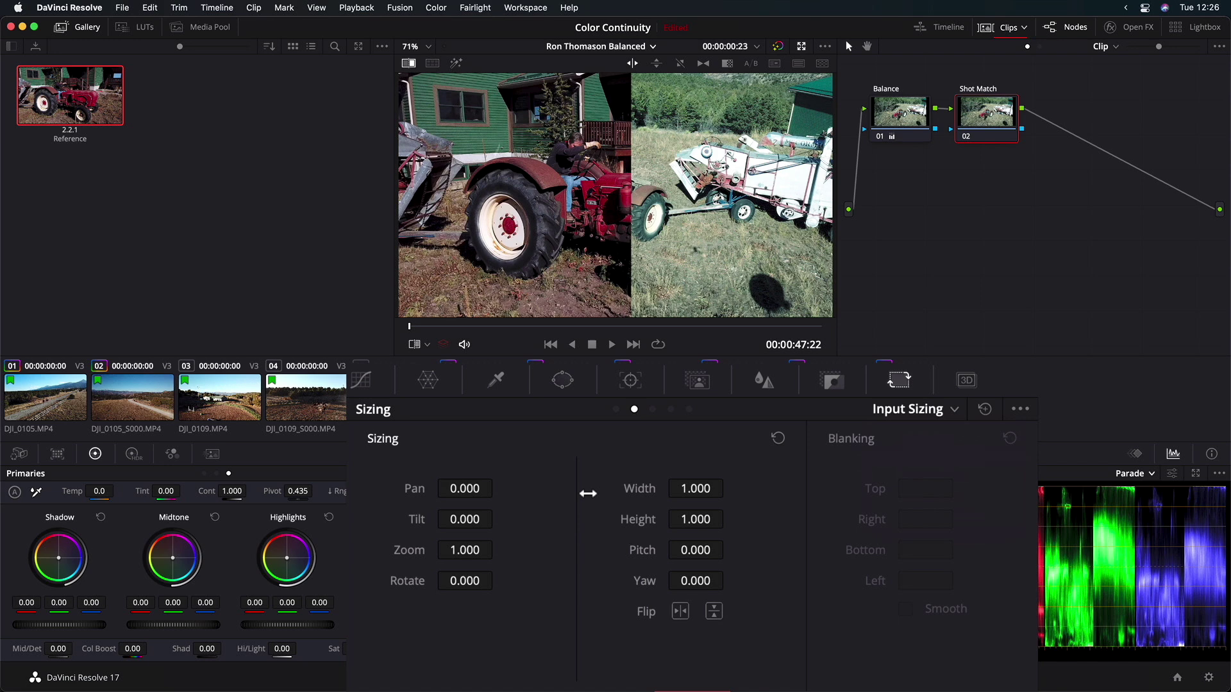
mouse_move(454, 550)
mouse_down()
mouse_move(564, 549)
mouse_move(458, 551)
mouse_up()
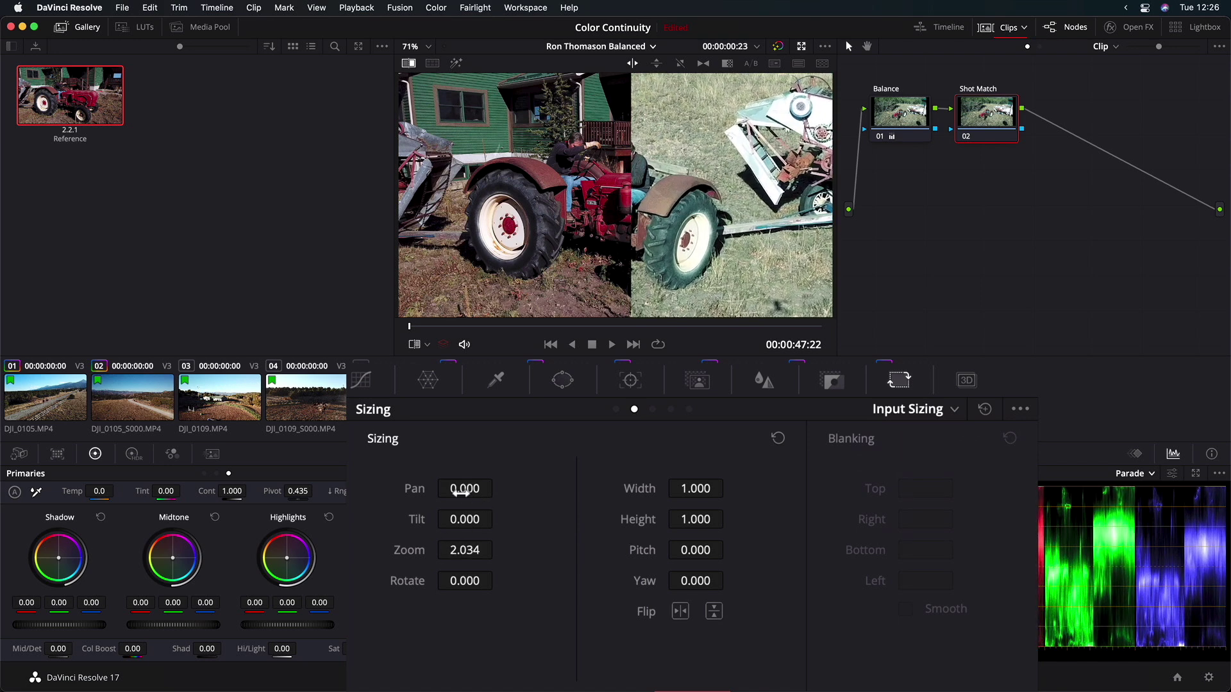
mouse_move(461, 491)
mouse_down()
mouse_move(499, 487)
mouse_move(457, 486)
mouse_up()
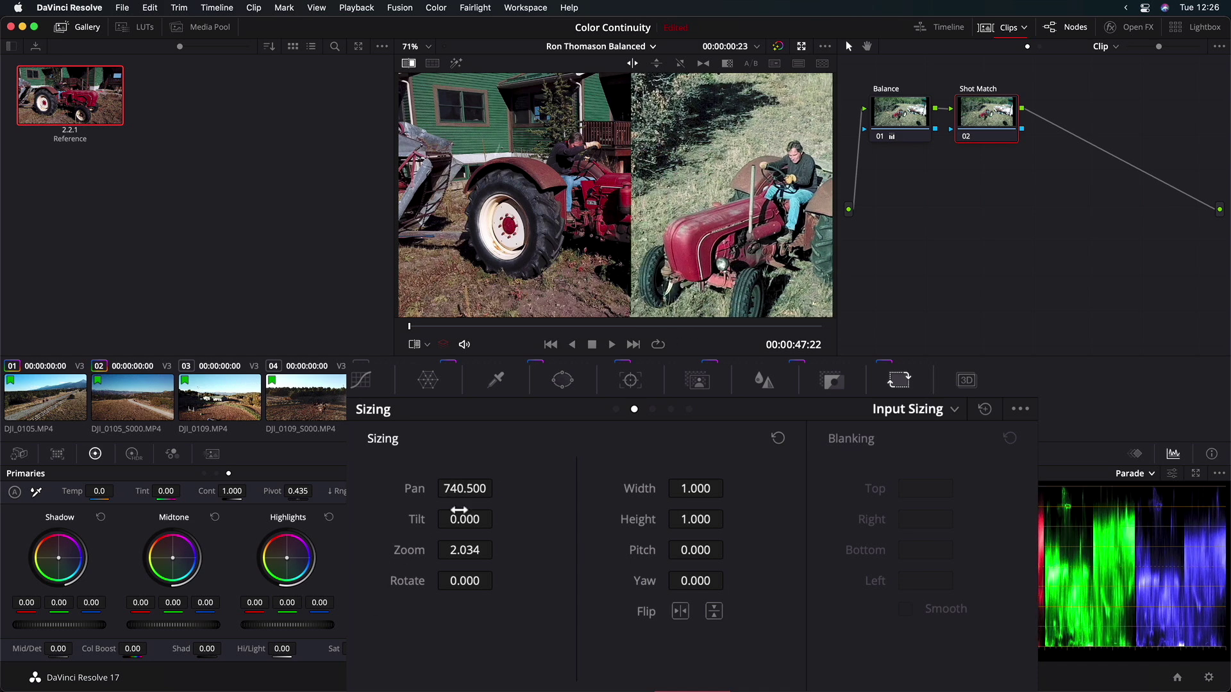
drag(461, 513, 501, 517)
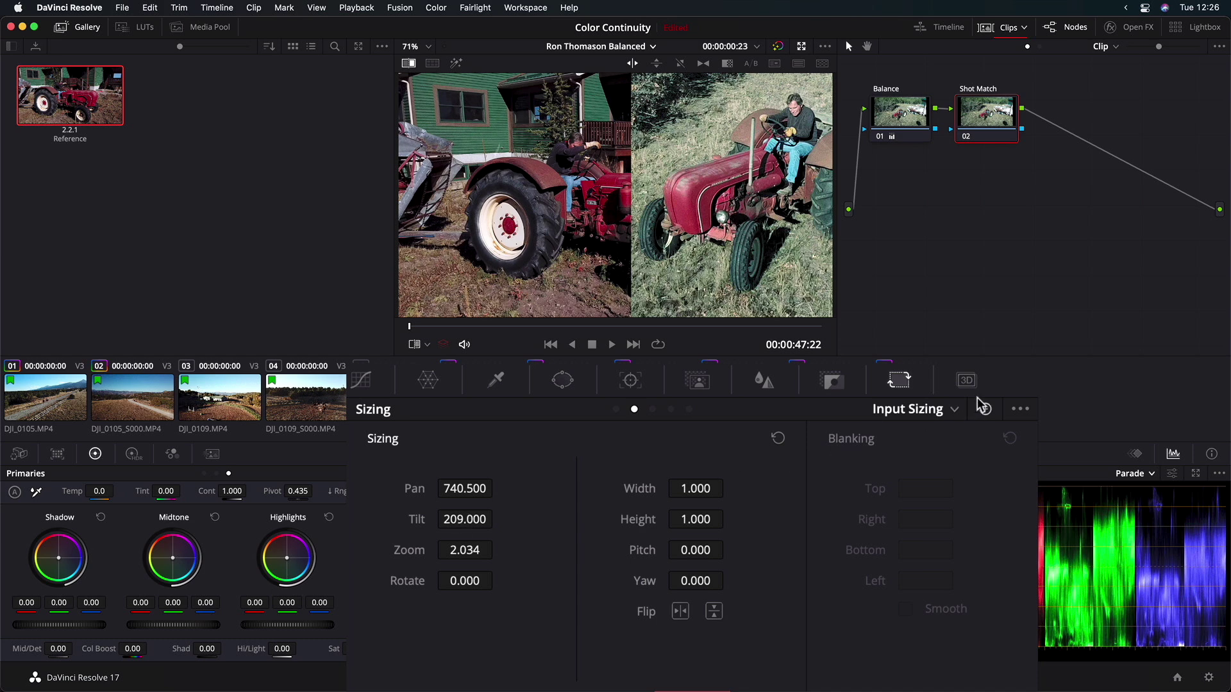
click(957, 413)
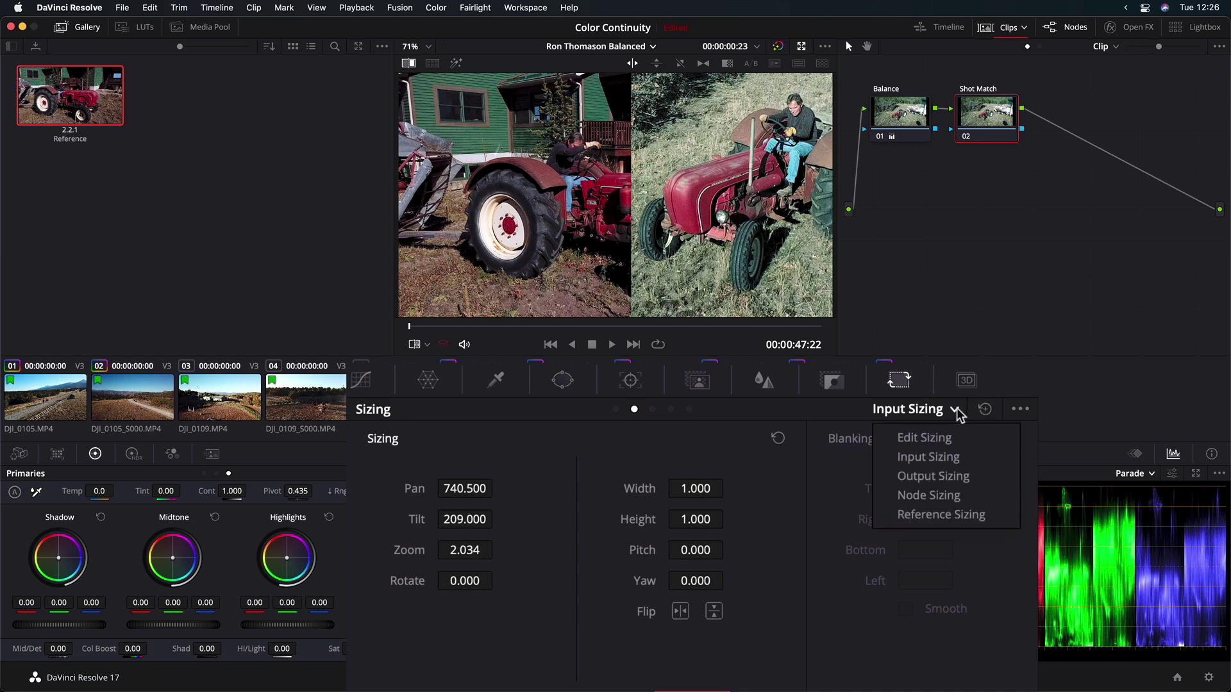
Step: Set Reference Sizing to Zoom 1.198, Pan -478.5, Tilt 63.5, then reposition the wipe divider
click(971, 517)
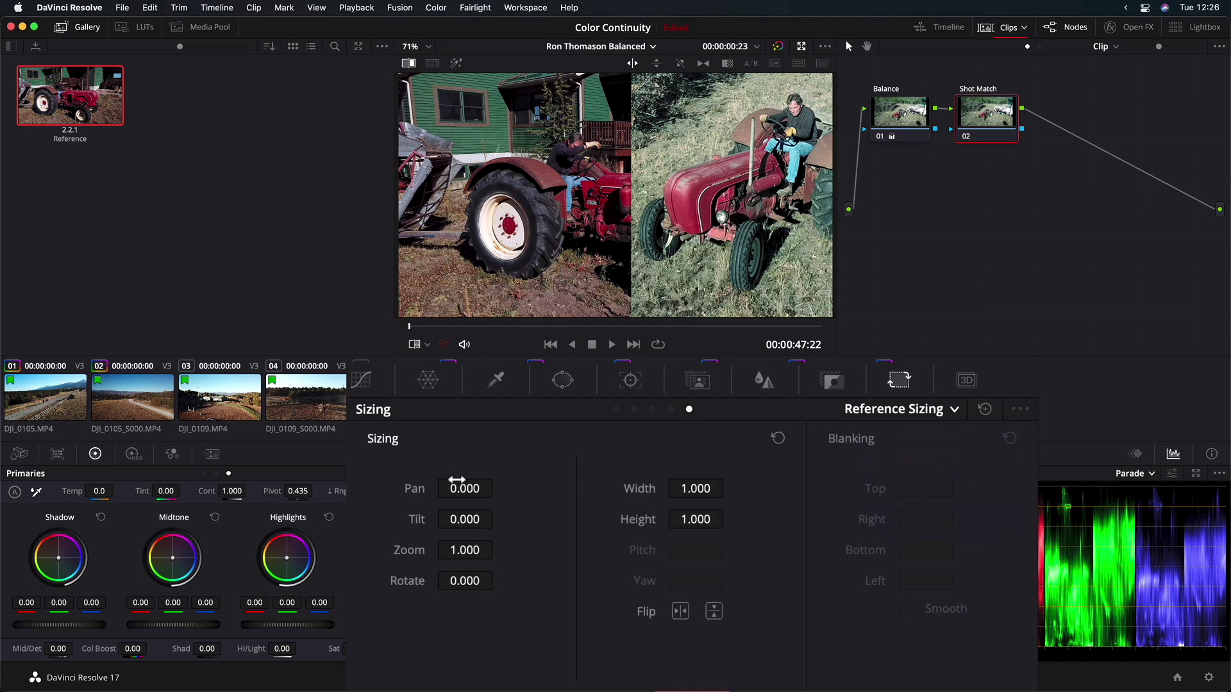
drag(458, 489, 494, 548)
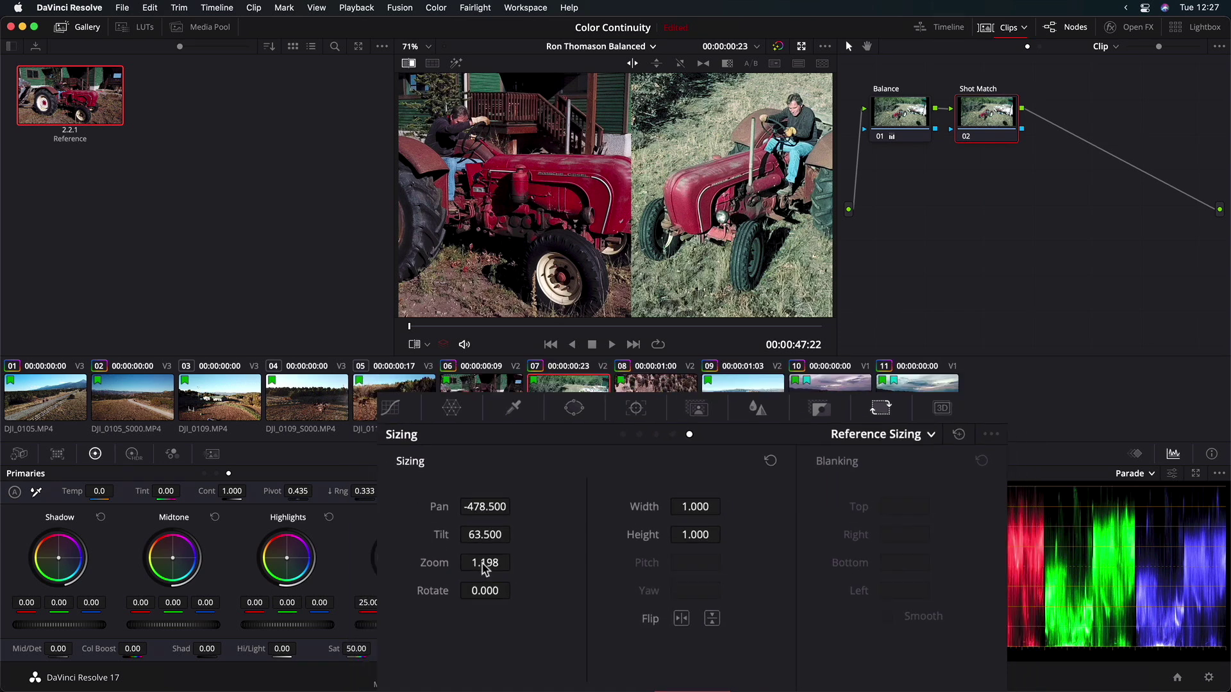
mouse_move(633, 177)
mouse_down()
mouse_move(528, 175)
mouse_move(722, 178)
mouse_move(487, 186)
mouse_move(744, 193)
mouse_move(598, 193)
mouse_move(709, 193)
mouse_move(630, 195)
mouse_up()
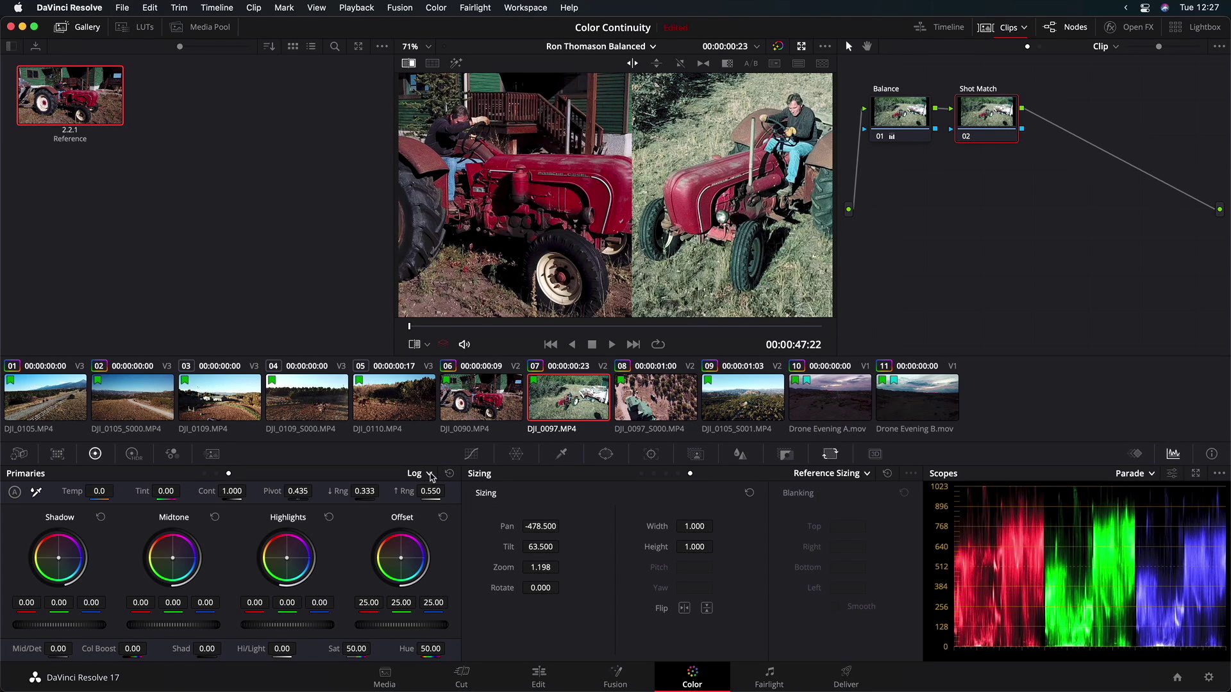
Step: Switch the Primaries layout from Log wheels to Bars sliders
click(429, 475)
click(441, 506)
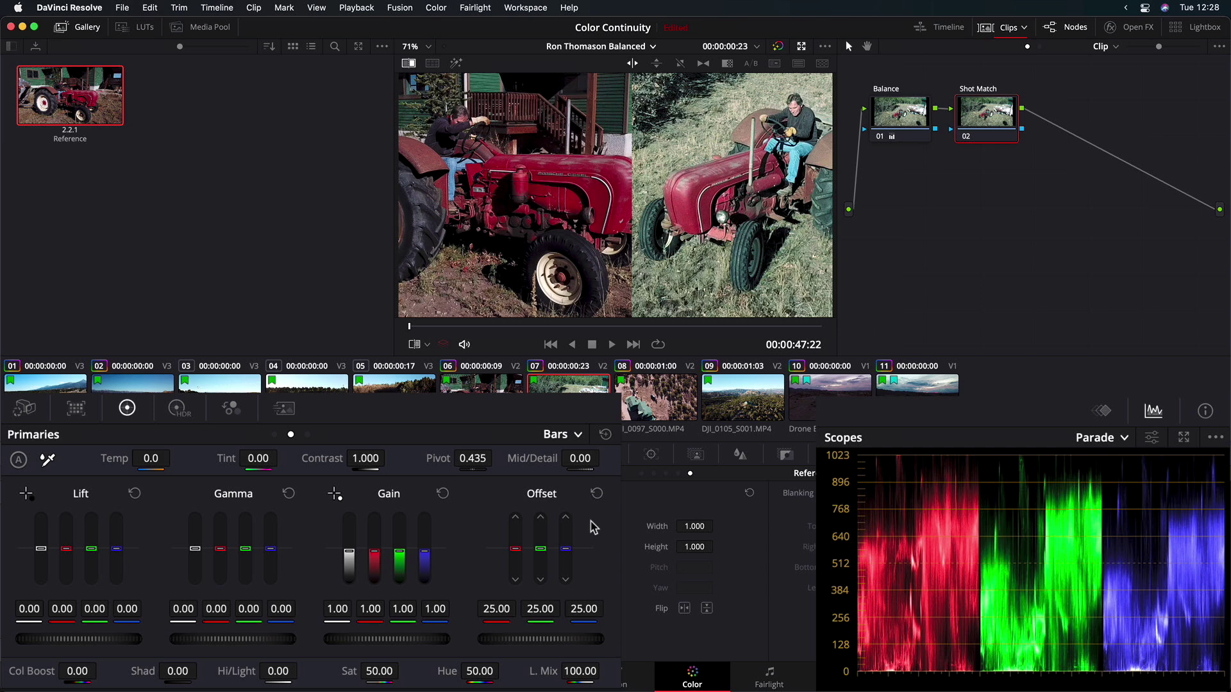
Step: Enlarge the viewer, try darker Gamma on the shot, then reset Gamma back to 0.00
key(alt+f)
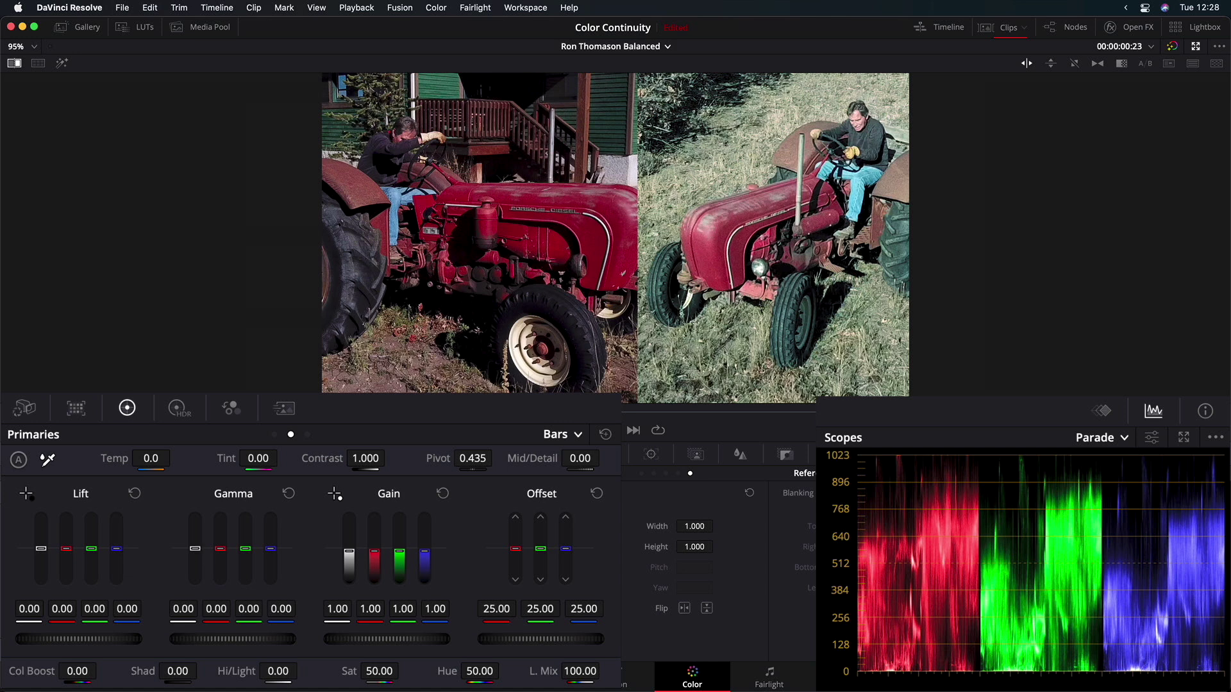
drag(195, 549, 195, 561)
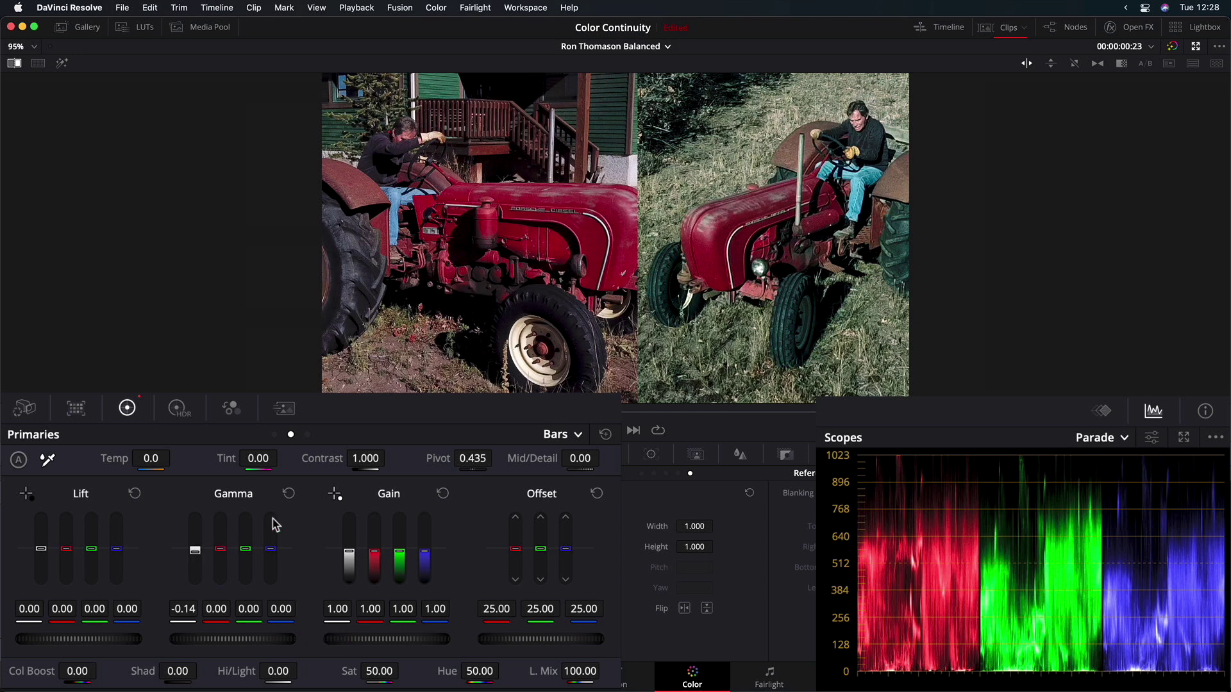
click(290, 494)
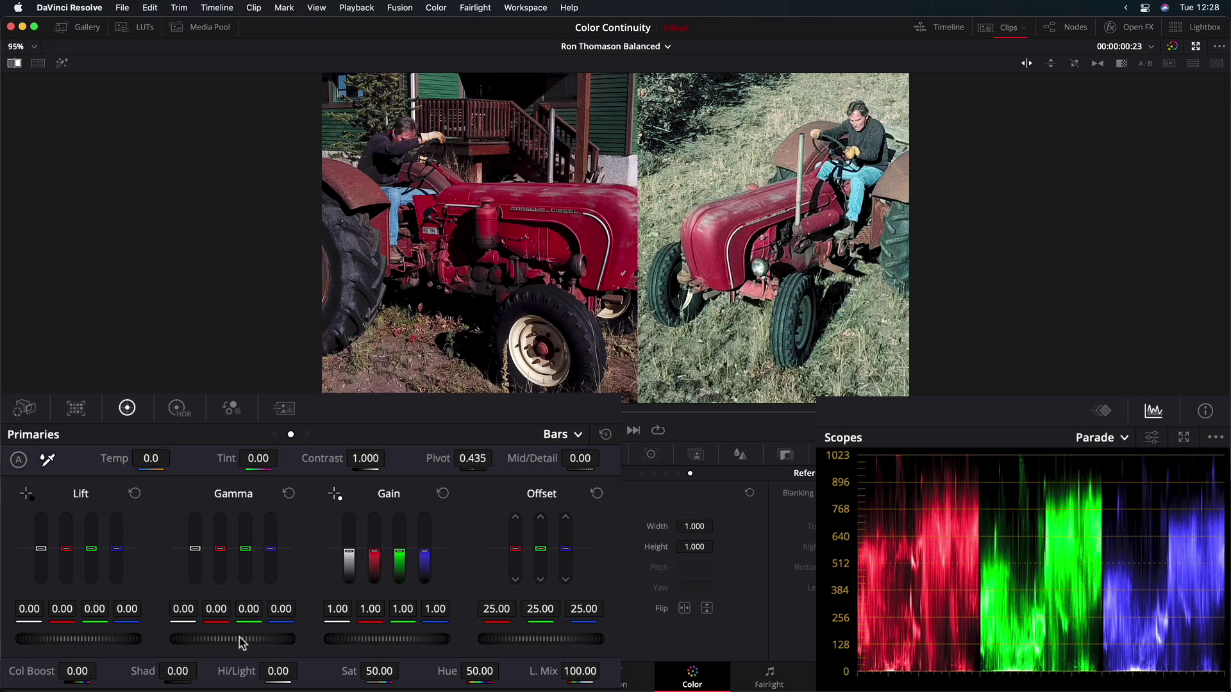
drag(232, 639, 157, 640)
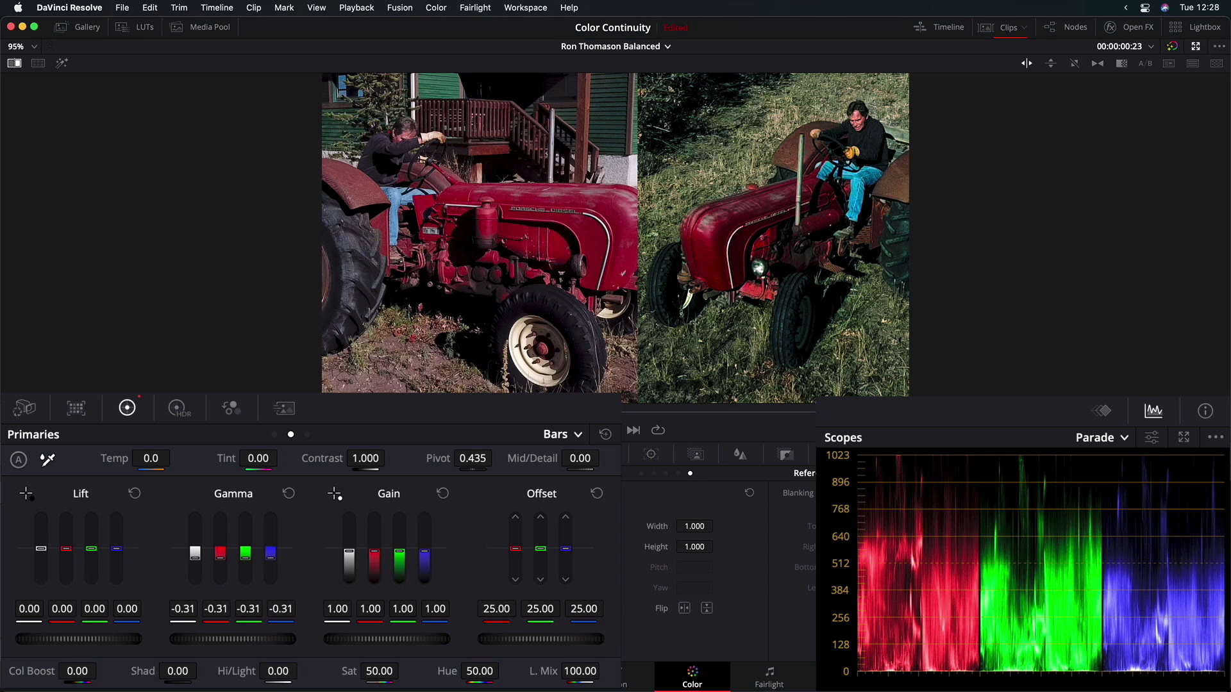
click(288, 494)
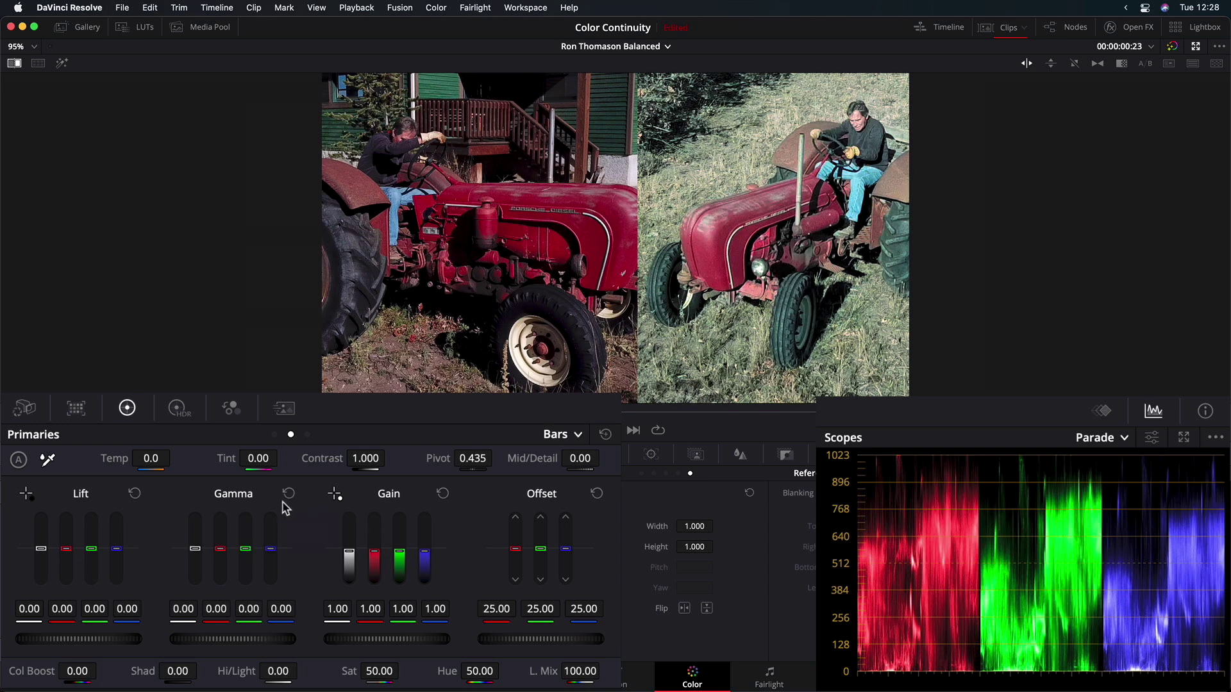
Step: Grade DJI_0097 with Lift -0.04, Gamma -0.17 and red Gamma 0.11 to match the Reference warmth
drag(195, 549, 195, 551)
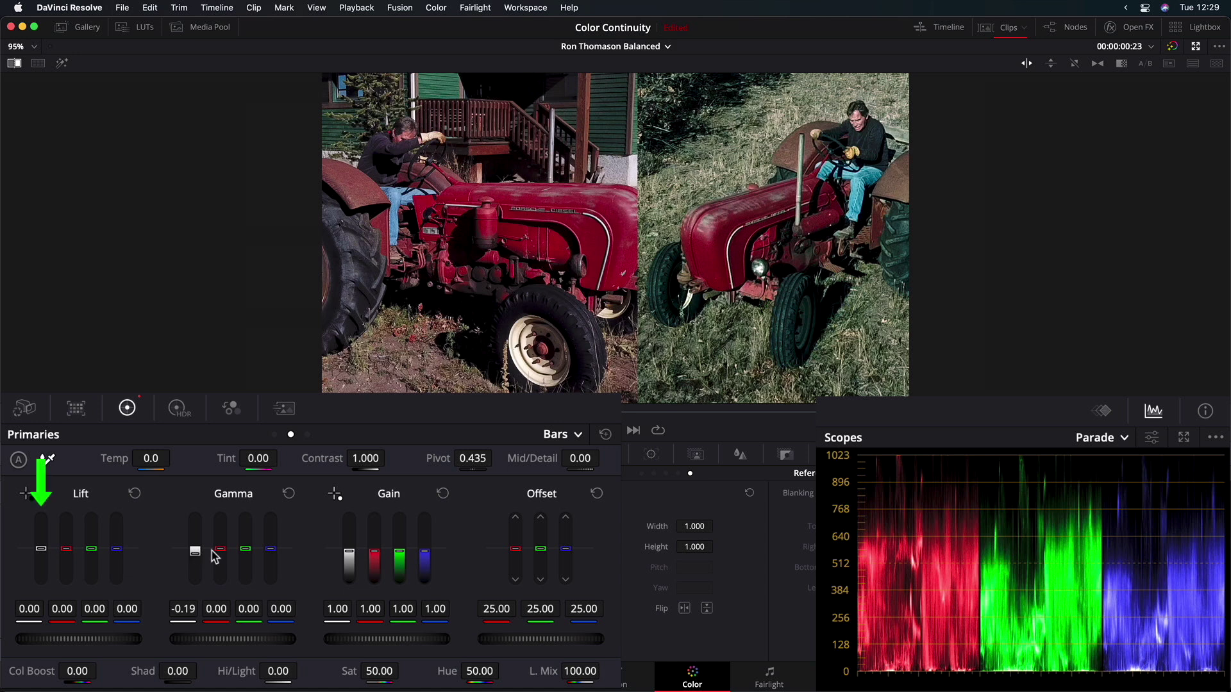
drag(41, 549, 41, 552)
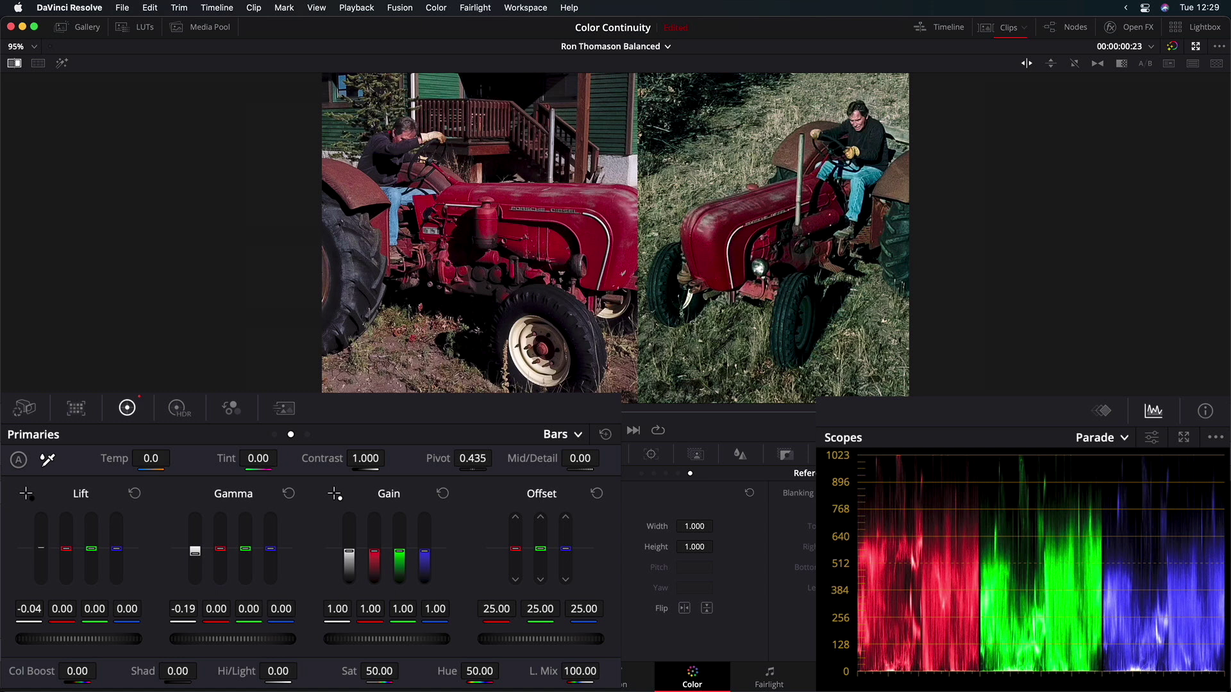
drag(197, 552, 197, 558)
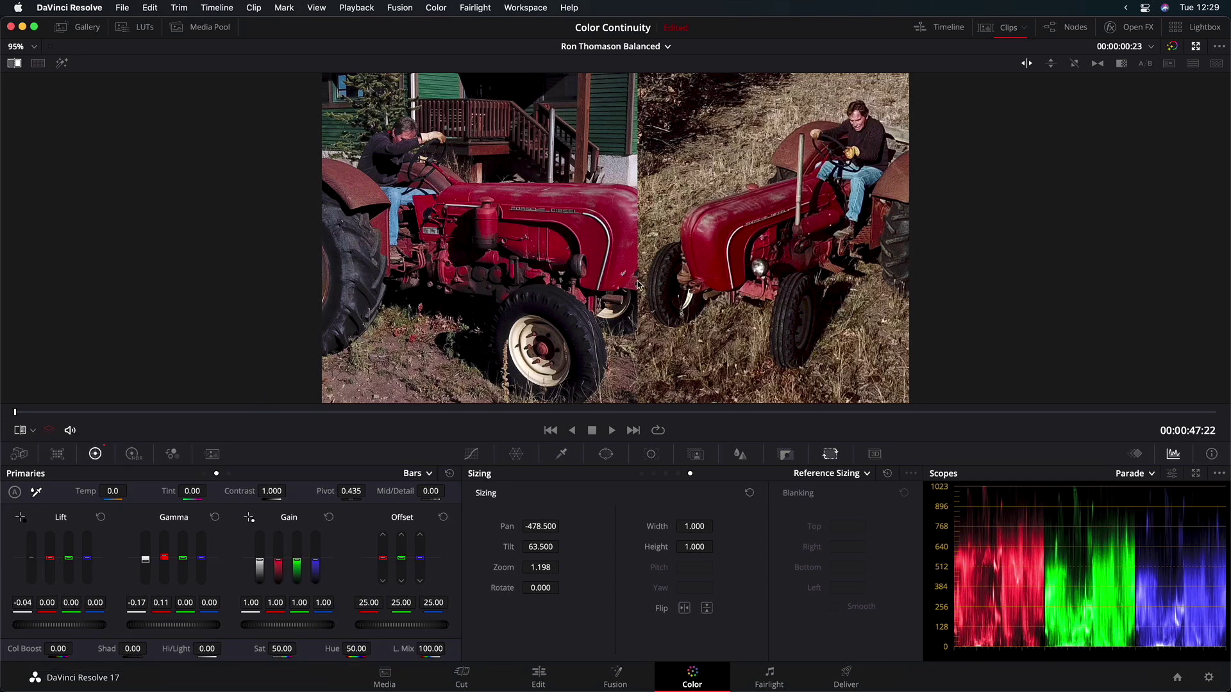
Step: Reset the Reference still's sizing, switch back to Input Sizing, and exit the enhanced viewer
drag(589, 282, 661, 302)
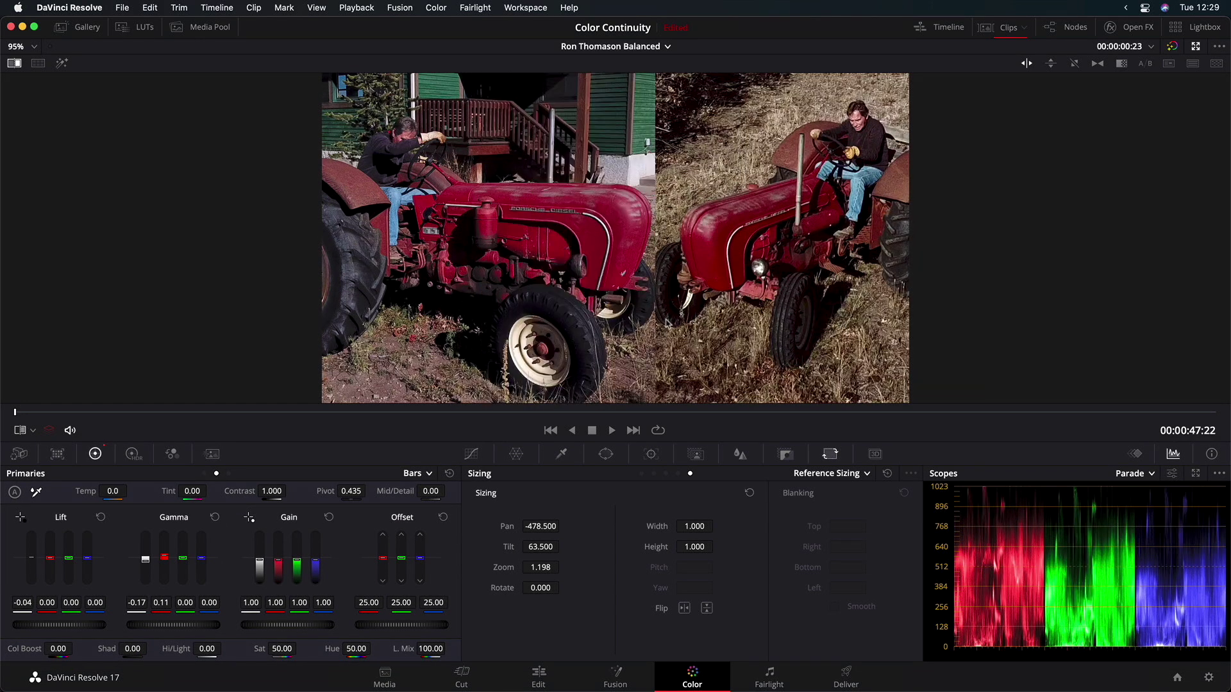
click(888, 475)
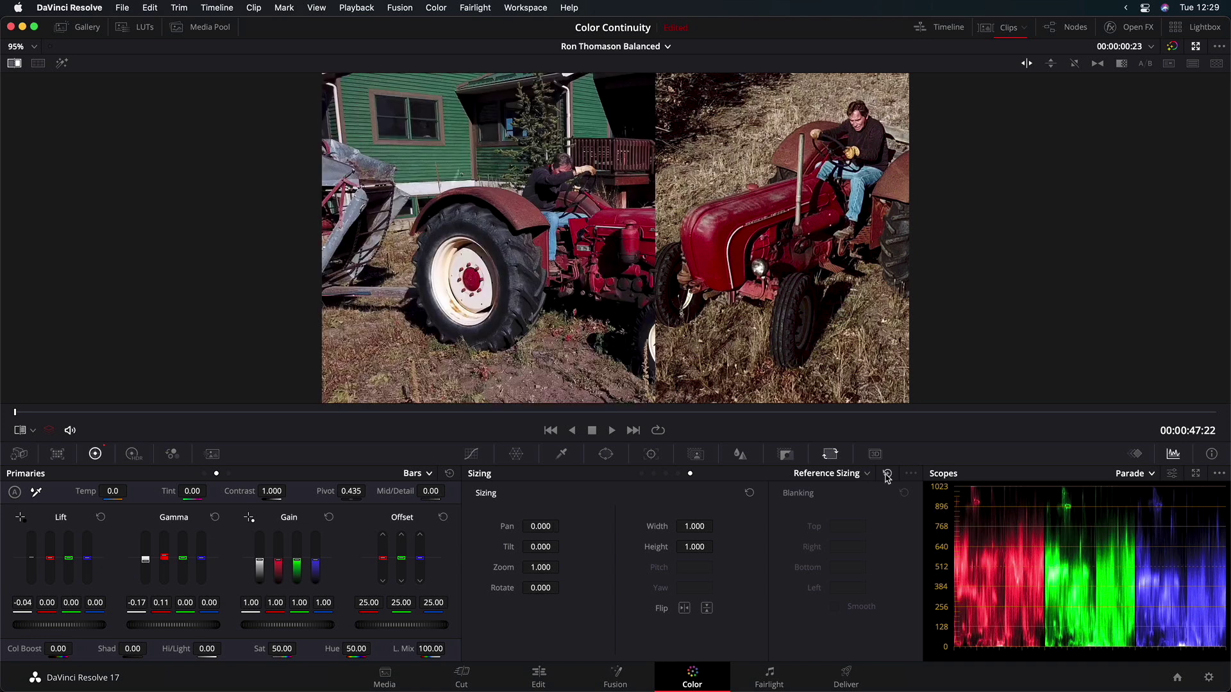
click(866, 475)
click(831, 505)
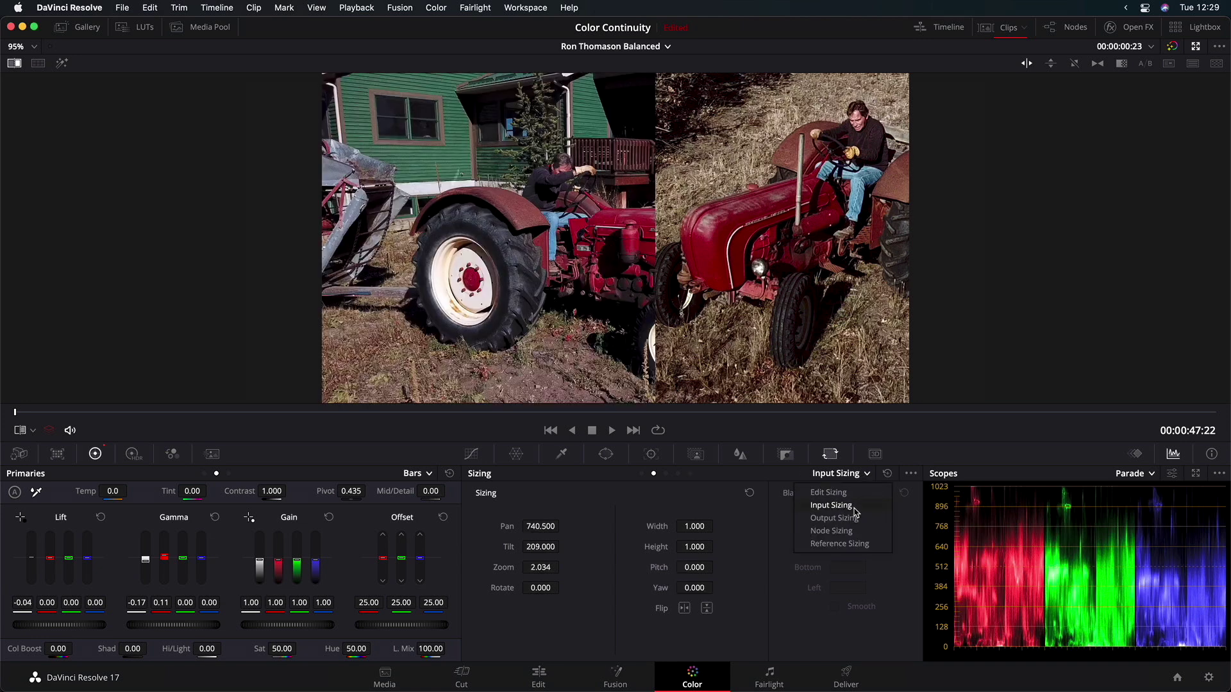
key(alt+f)
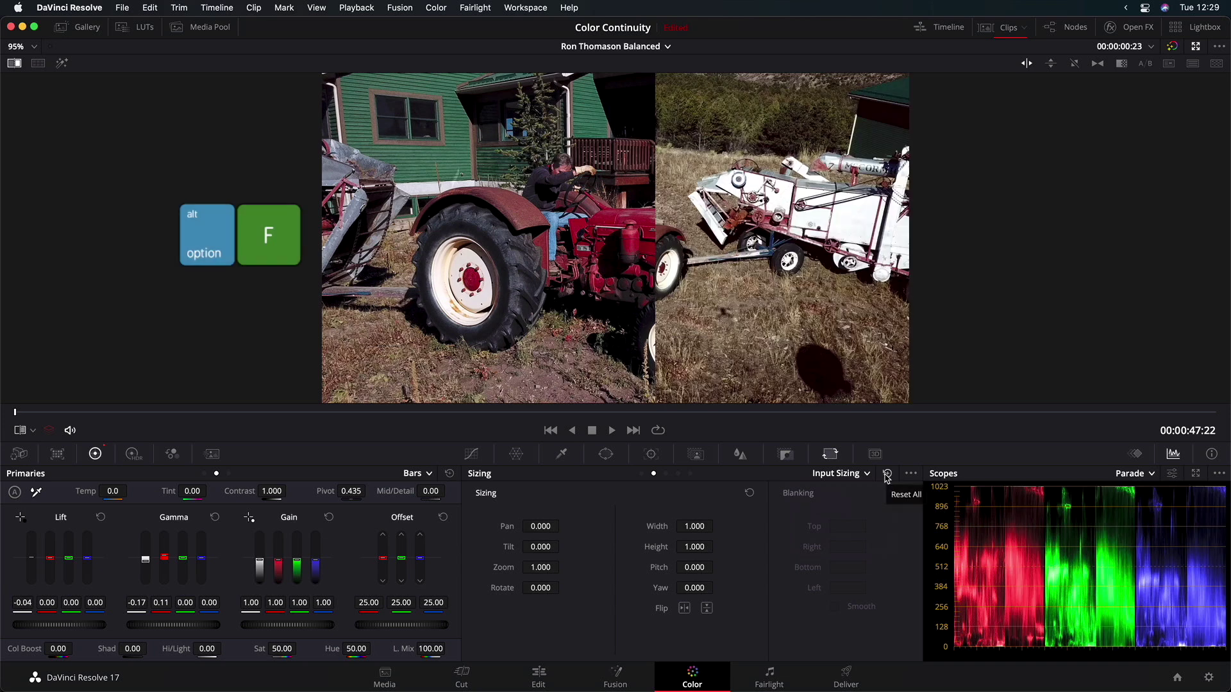
key(alt+f)
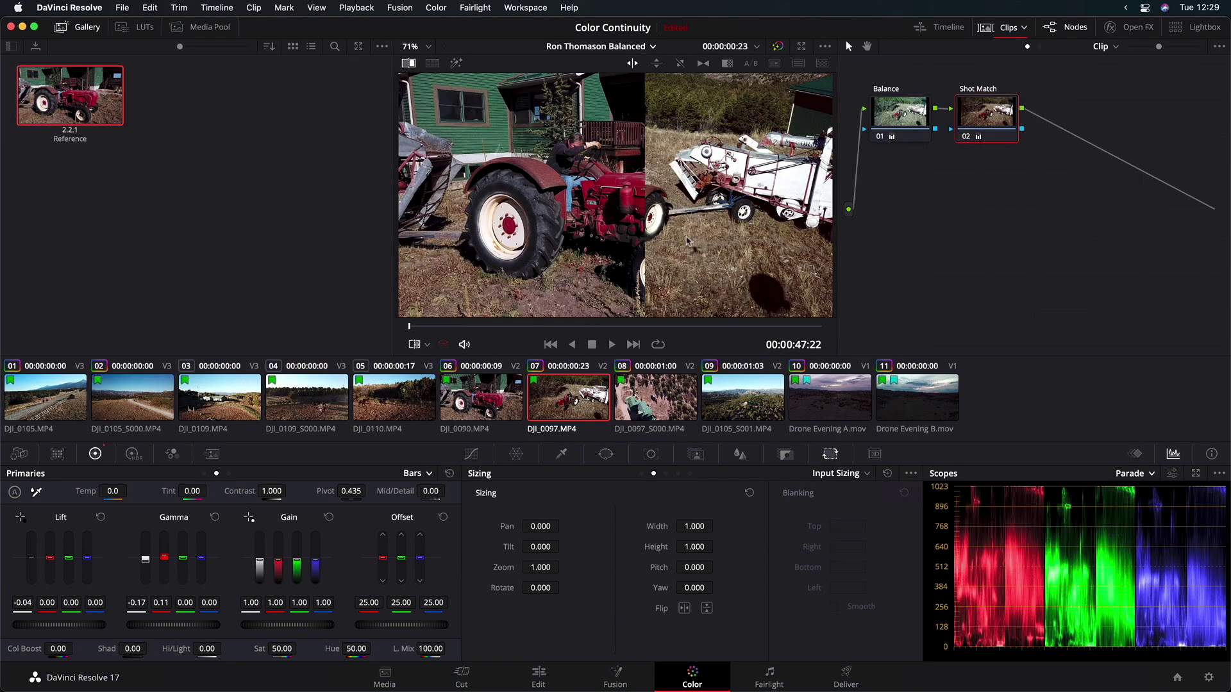
Step: Turn off the reference wipe and reselect DJI_0097.MP4 after glancing at neighbouring tractor clips
click(408, 64)
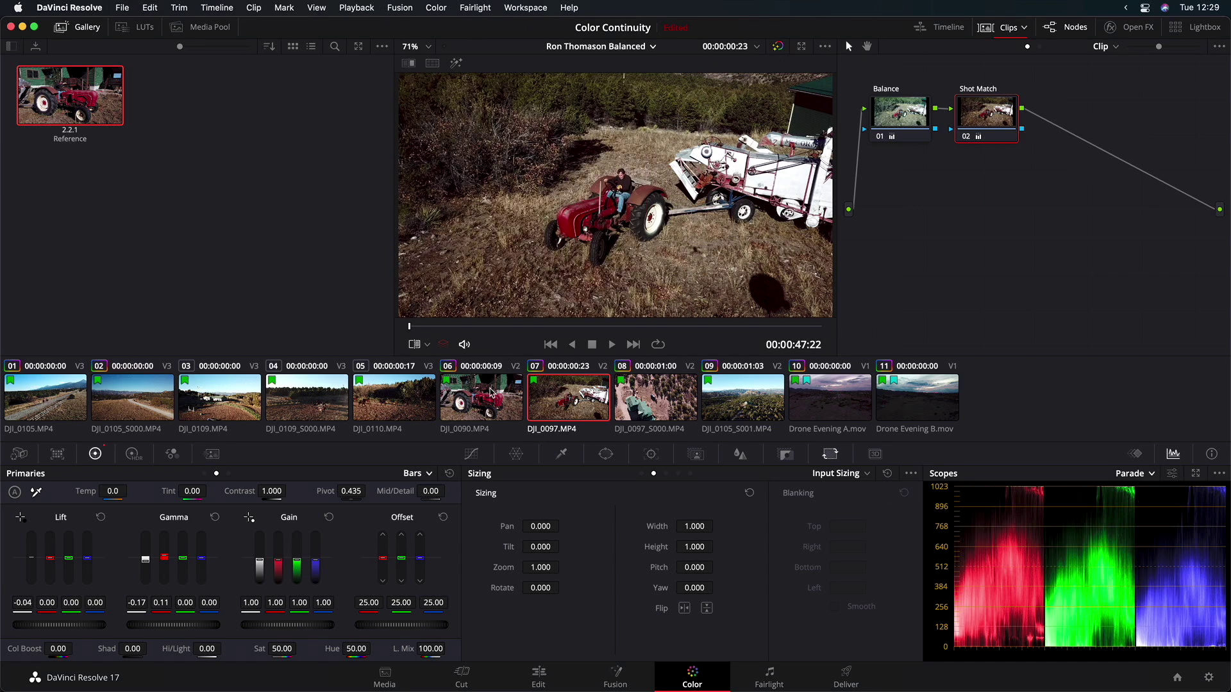
click(494, 394)
click(579, 403)
click(506, 404)
click(549, 405)
Step: Toggle the Shot Match node with Cmd+D to compare graded and ungraded versions
key(super+d)
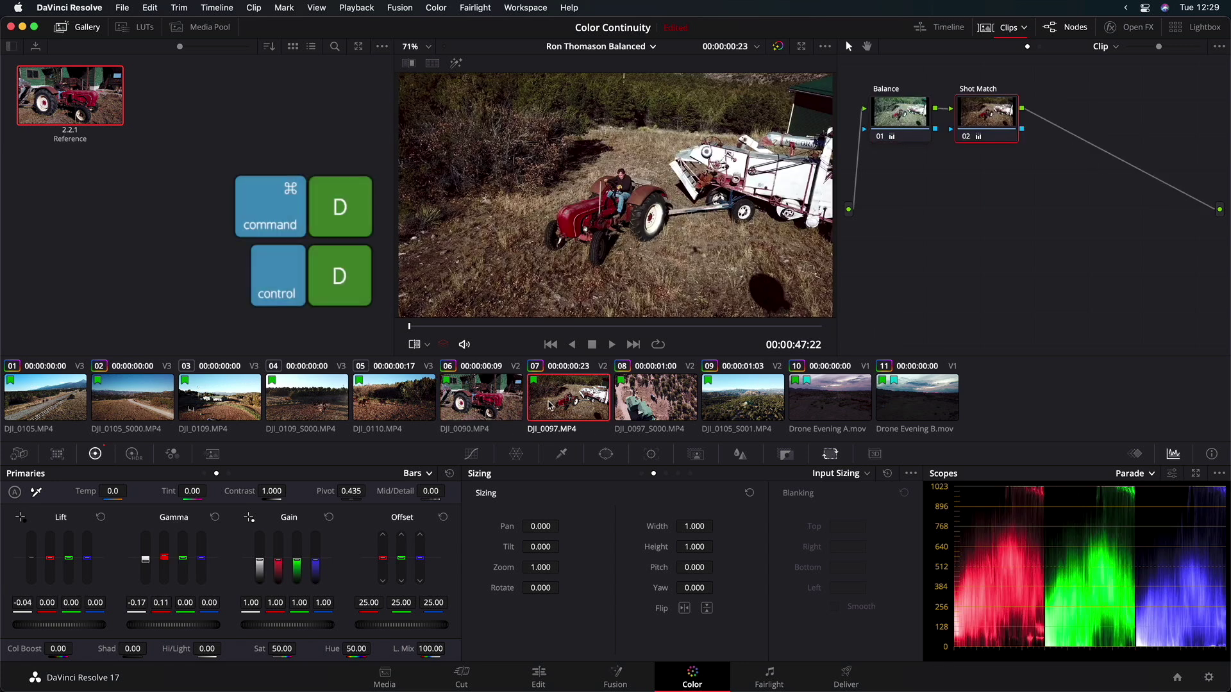
key(super+d)
key(super+d)
key(super+d)
key(super+d)
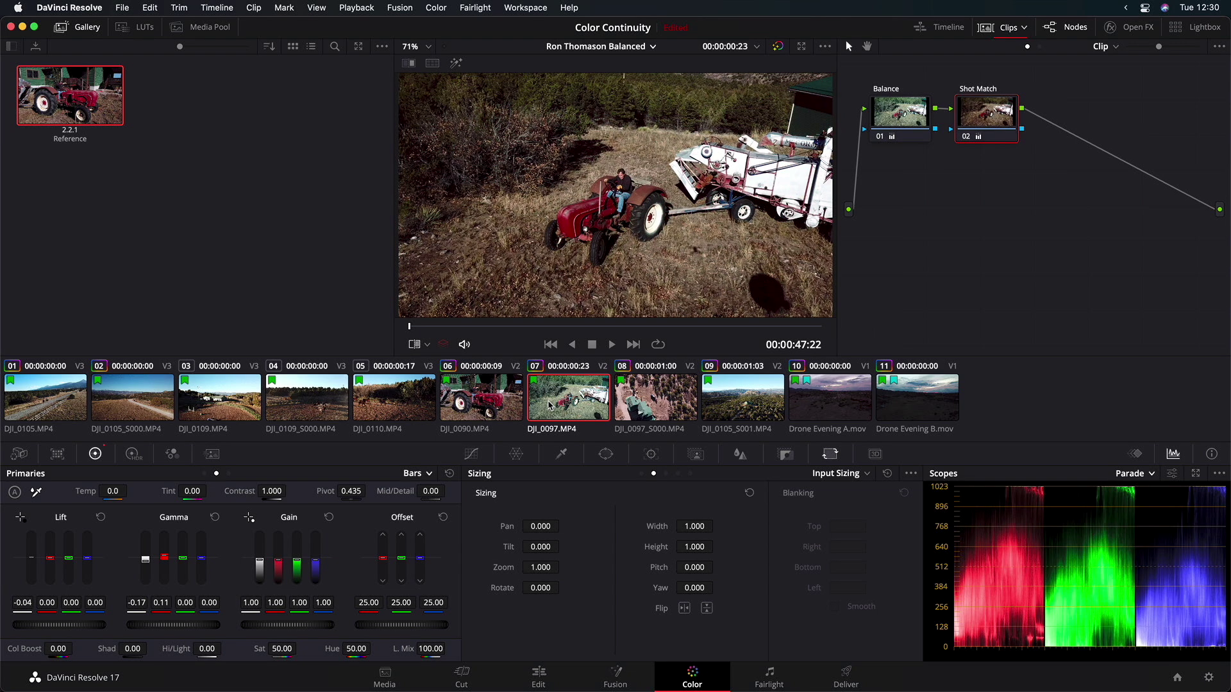
key(super+d)
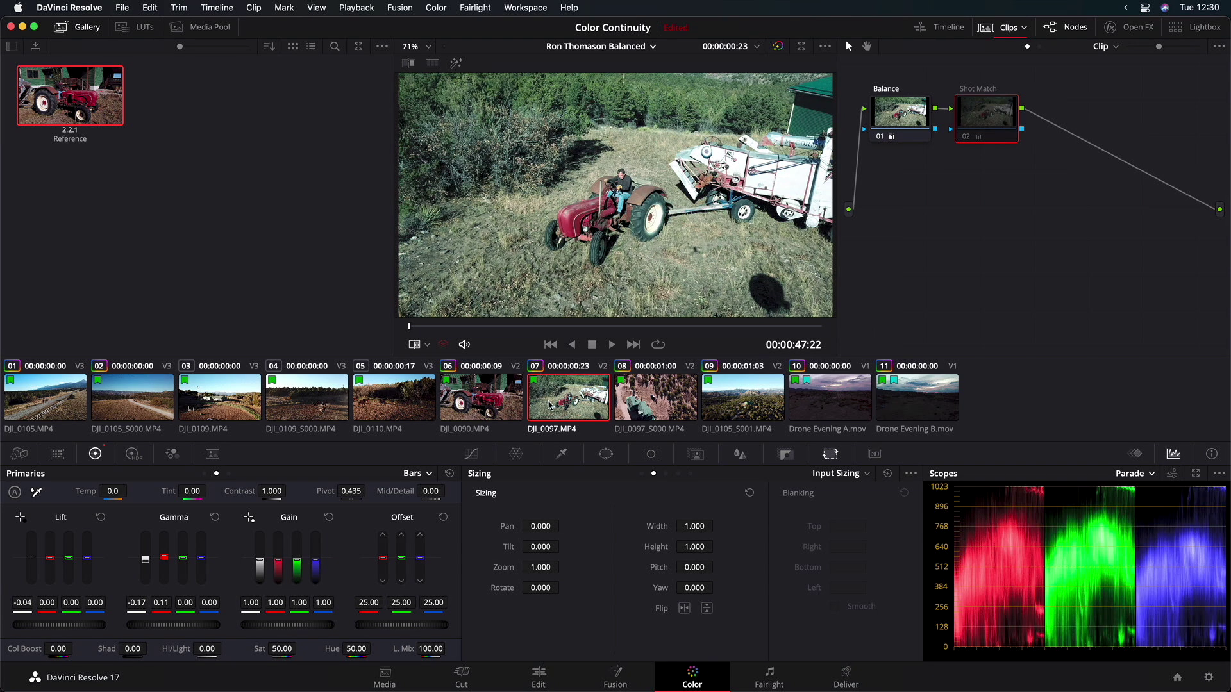
key(super+d)
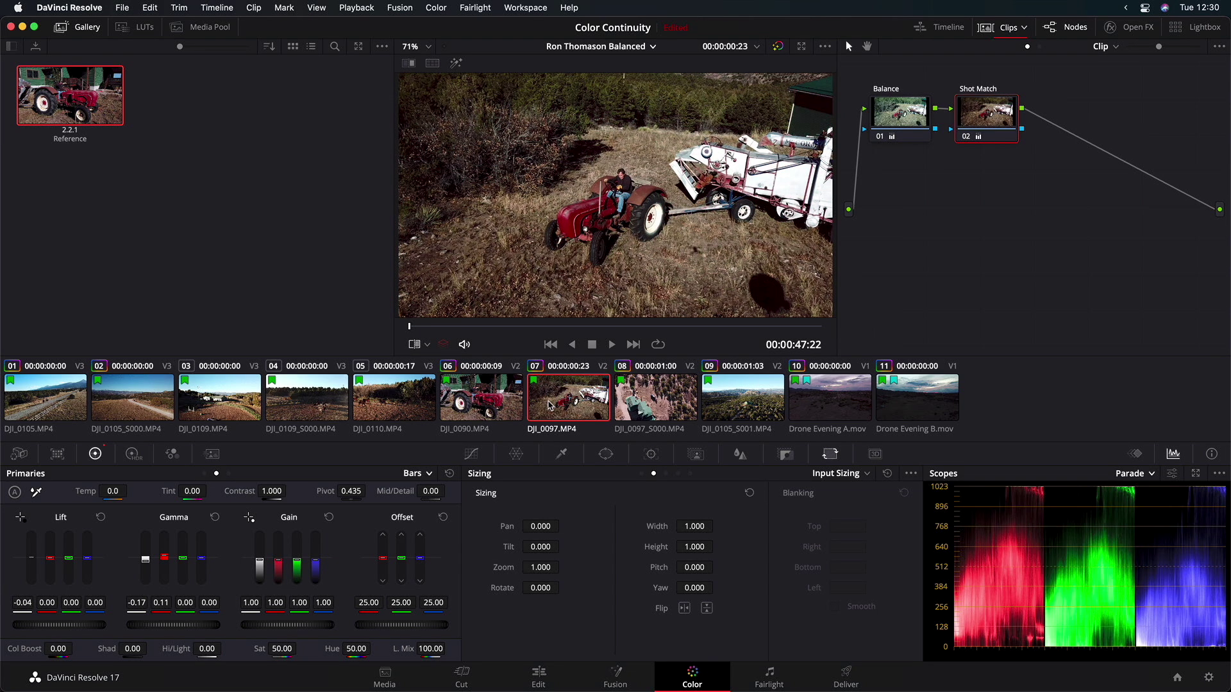